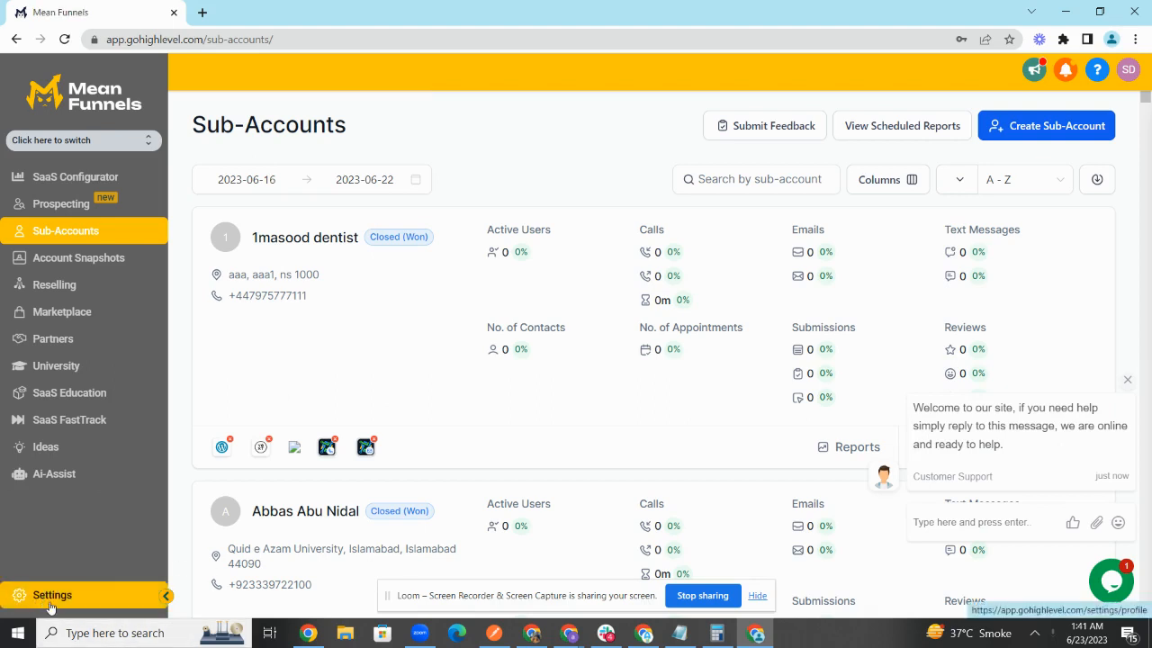
- Start a new account snapshot in the agency's snapshot settings and choose Automation Guru as its account
{"action": "left_click", "coordinate": [52, 595]}
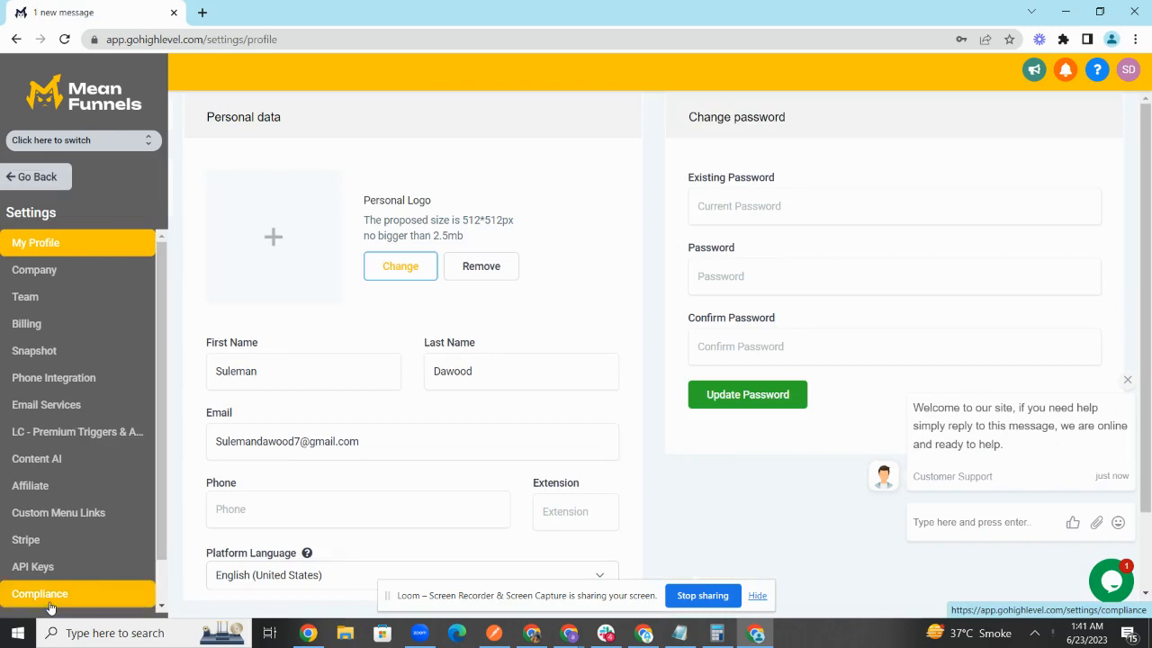
{"action": "left_click", "coordinate": [85, 352]}
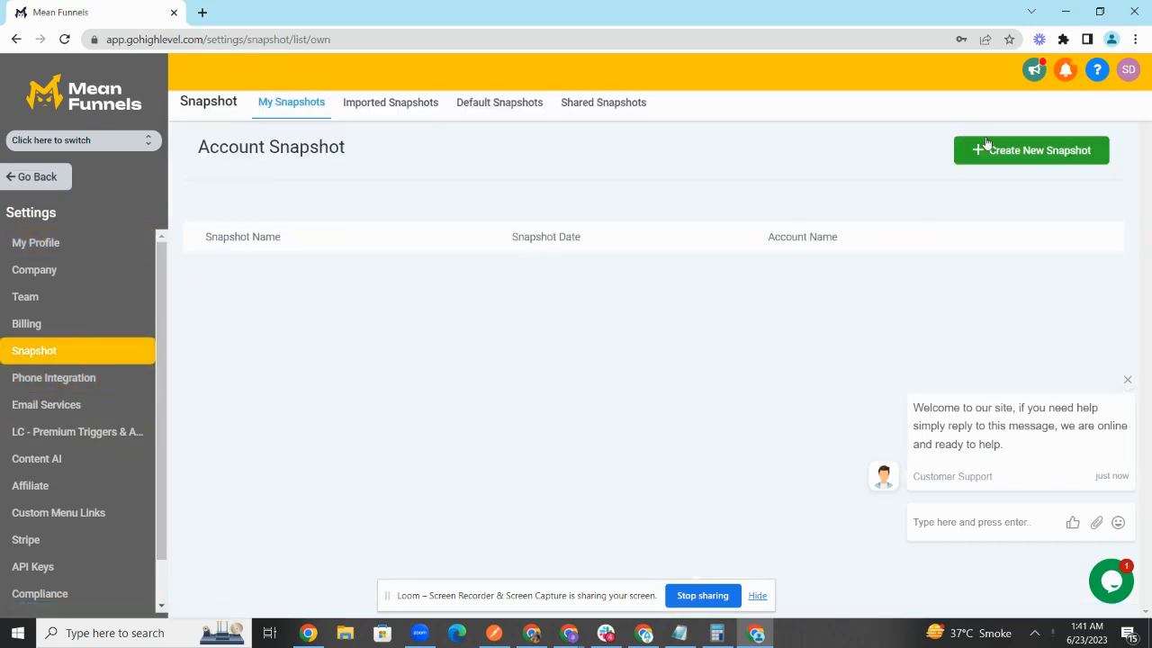
{"action": "left_click", "coordinate": [990, 150]}
{"action": "left_click", "coordinate": [491, 188]}
{"action": "left_click", "coordinate": [532, 270]}
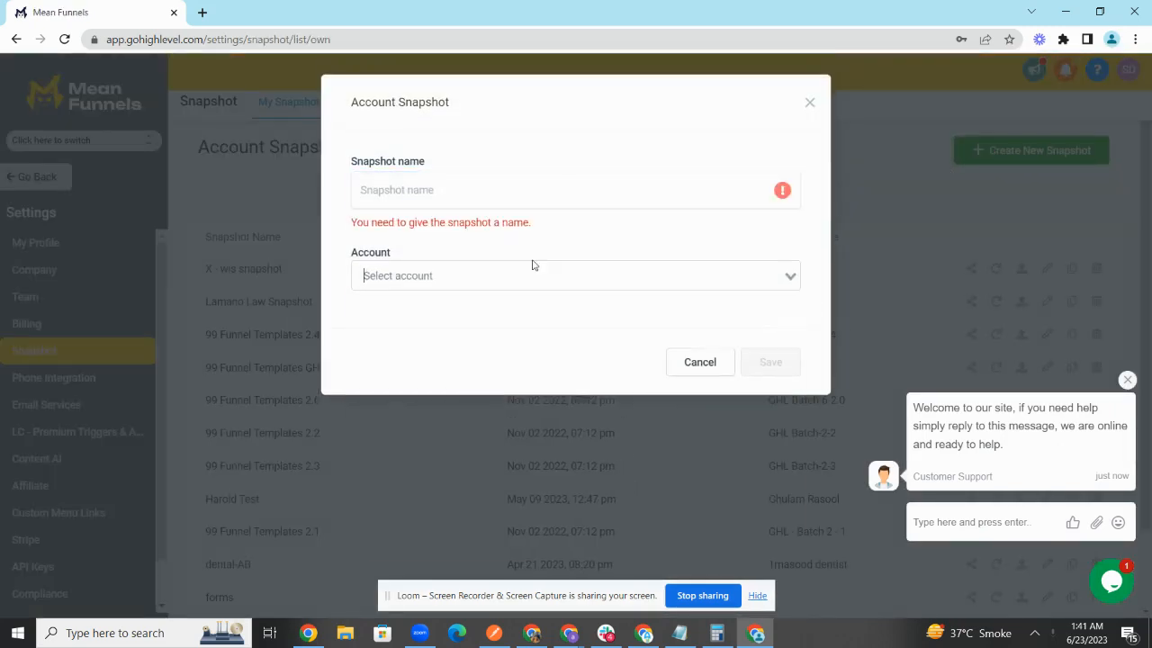
{"action": "type", "text": "a"}
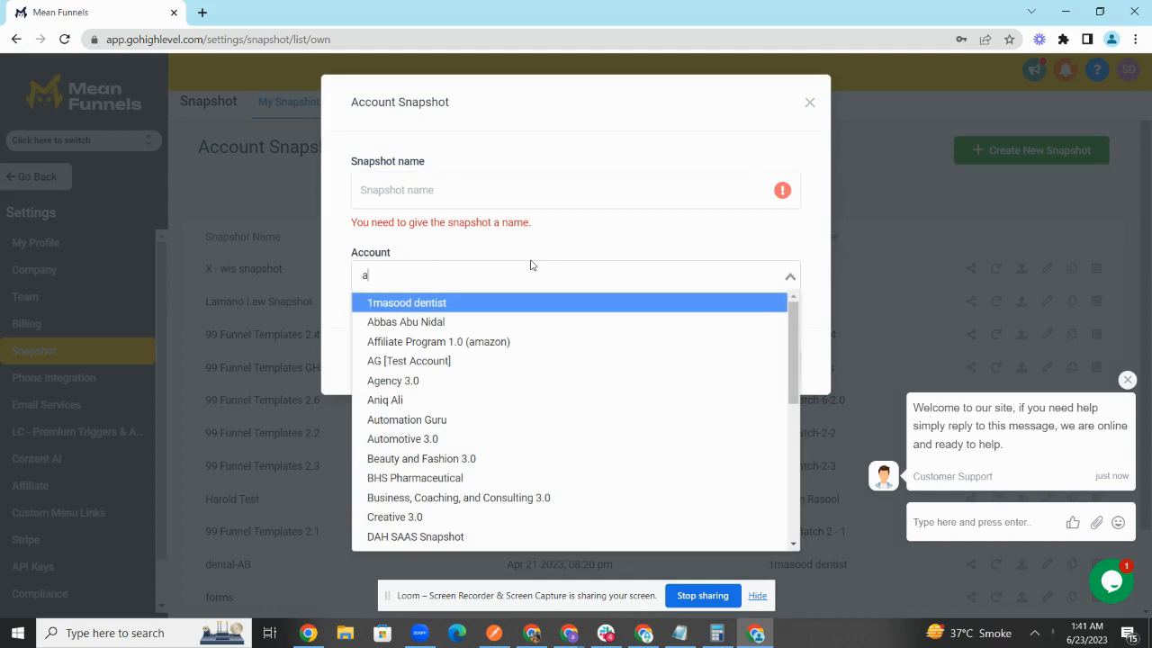
{"action": "type", "text": "utomation"}
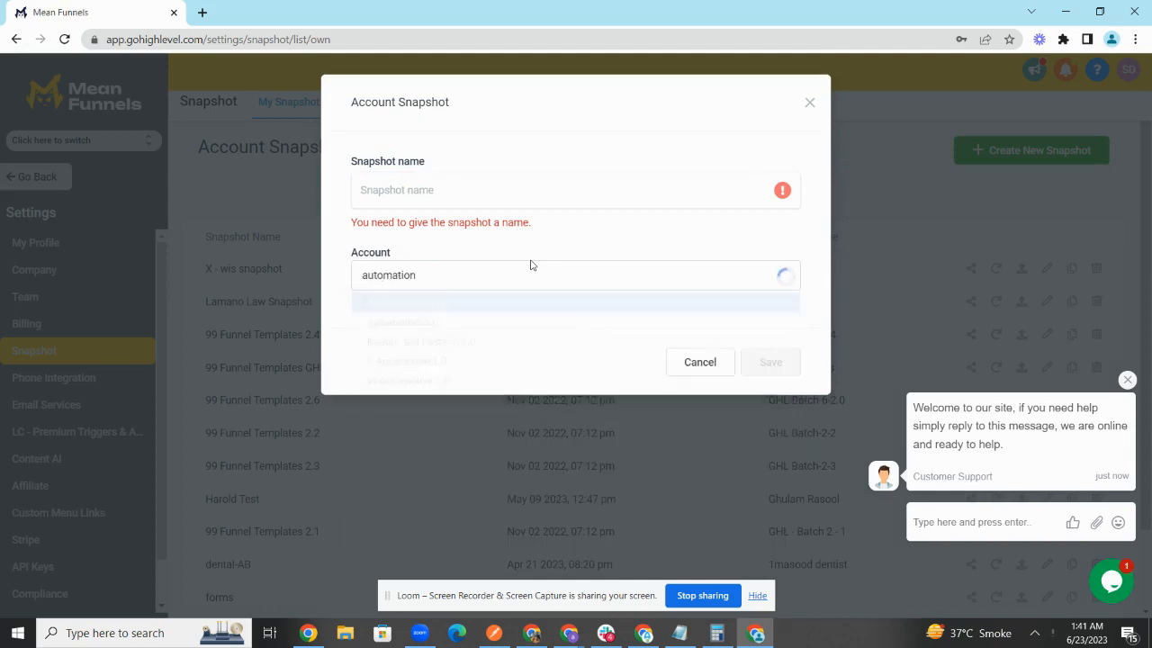
{"action": "left_click", "coordinate": [522, 301]}
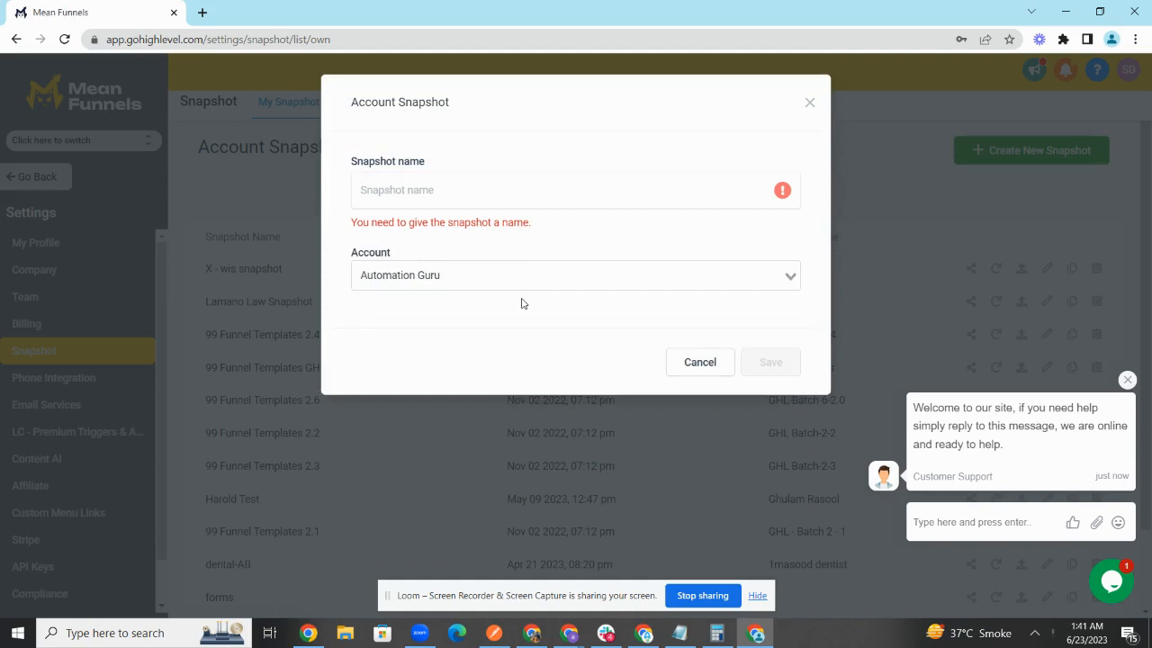
- Name the snapshot "Automation guru 06-23-2023", save it and dismiss the support chat message
{"action": "left_click", "coordinate": [513, 181]}
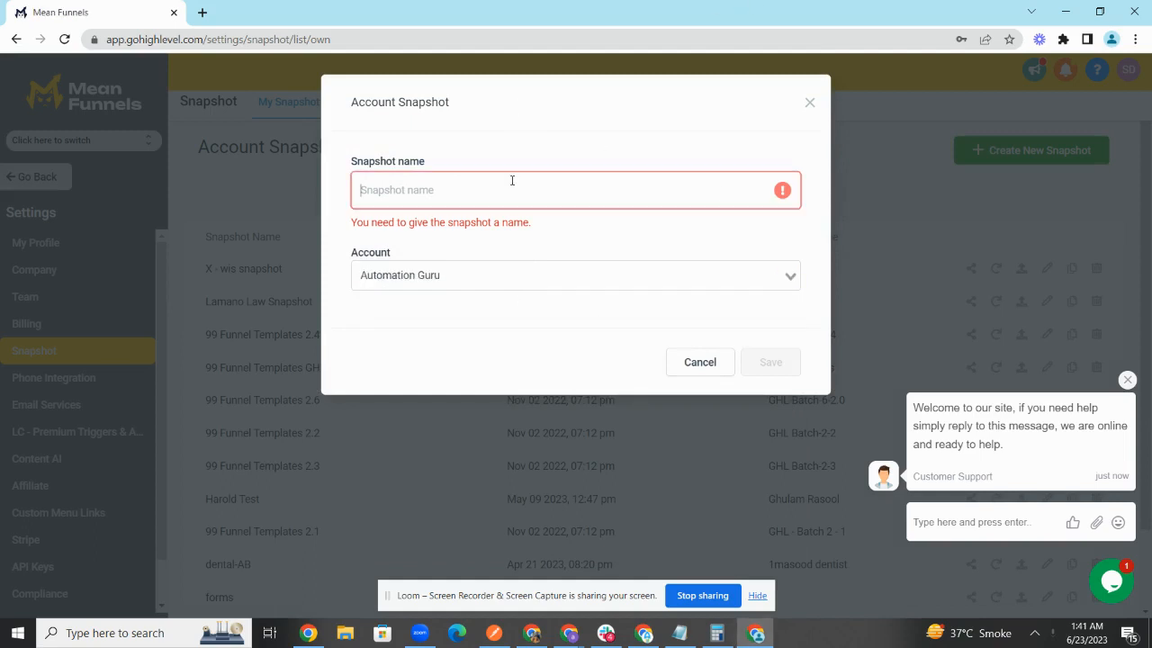
{"action": "type", "text": "Automat"}
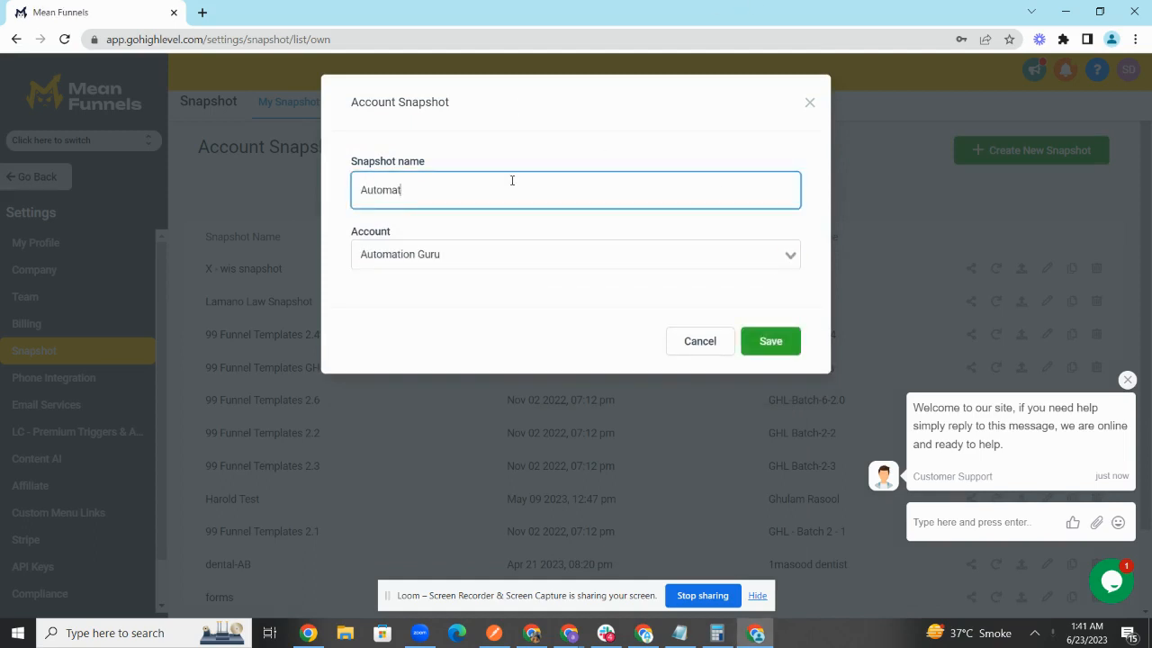
{"action": "type", "text": "ion guru 20"}
{"action": "key", "text": "BackSpace"}
{"action": "type", "text": "06-23-2023"}
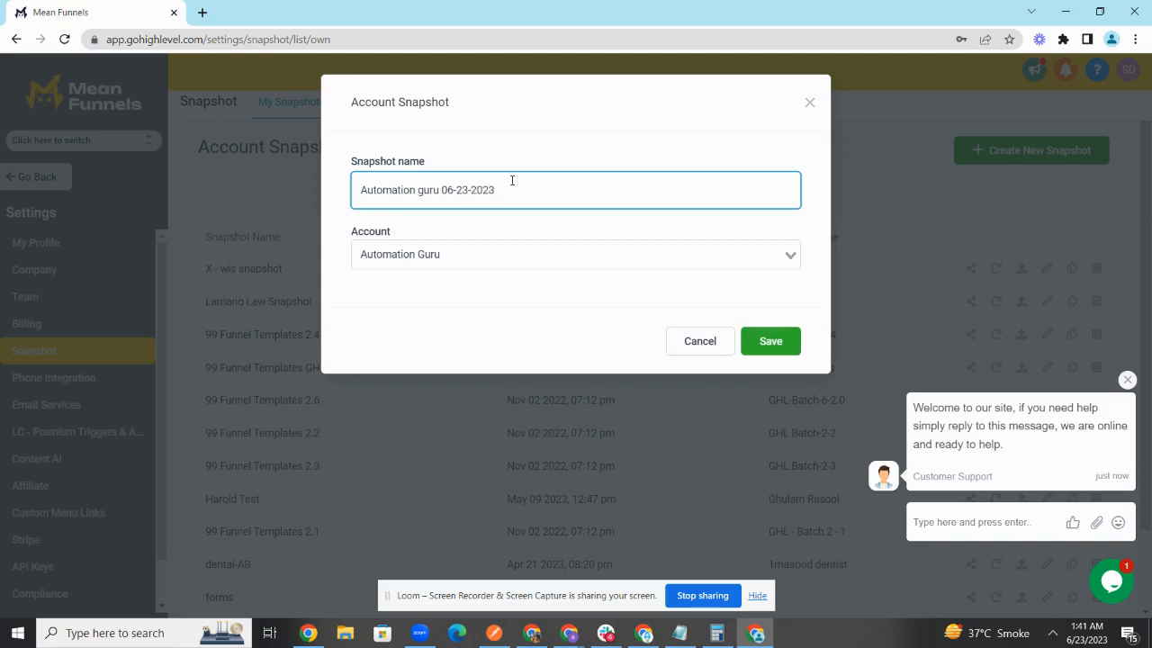
{"action": "left_click", "coordinate": [762, 351]}
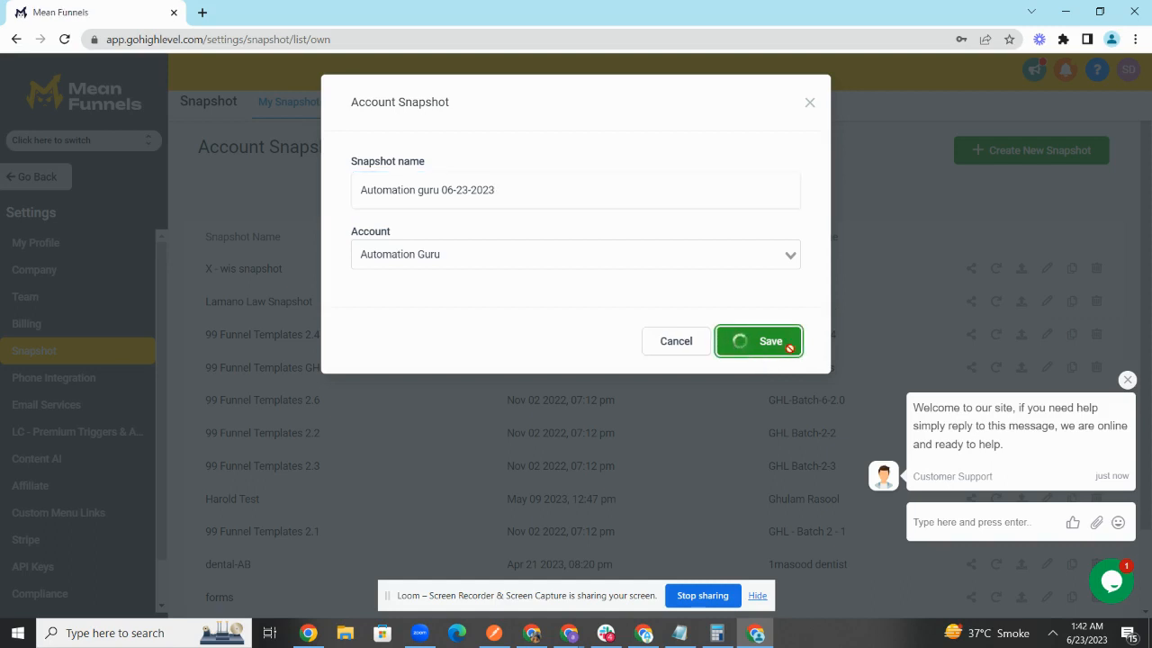
{"action": "left_click", "coordinate": [1126, 380]}
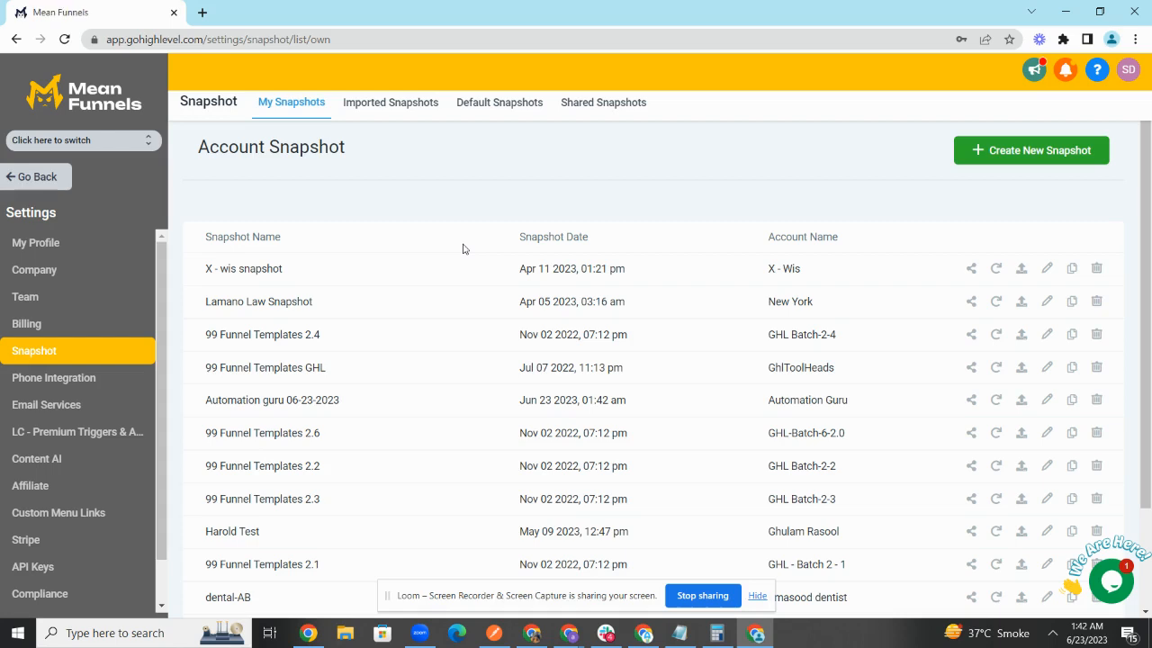
- Start creating a sub-account from the sub-accounts page and look through the vertical snapshot templates
{"action": "left_click", "coordinate": [50, 184]}
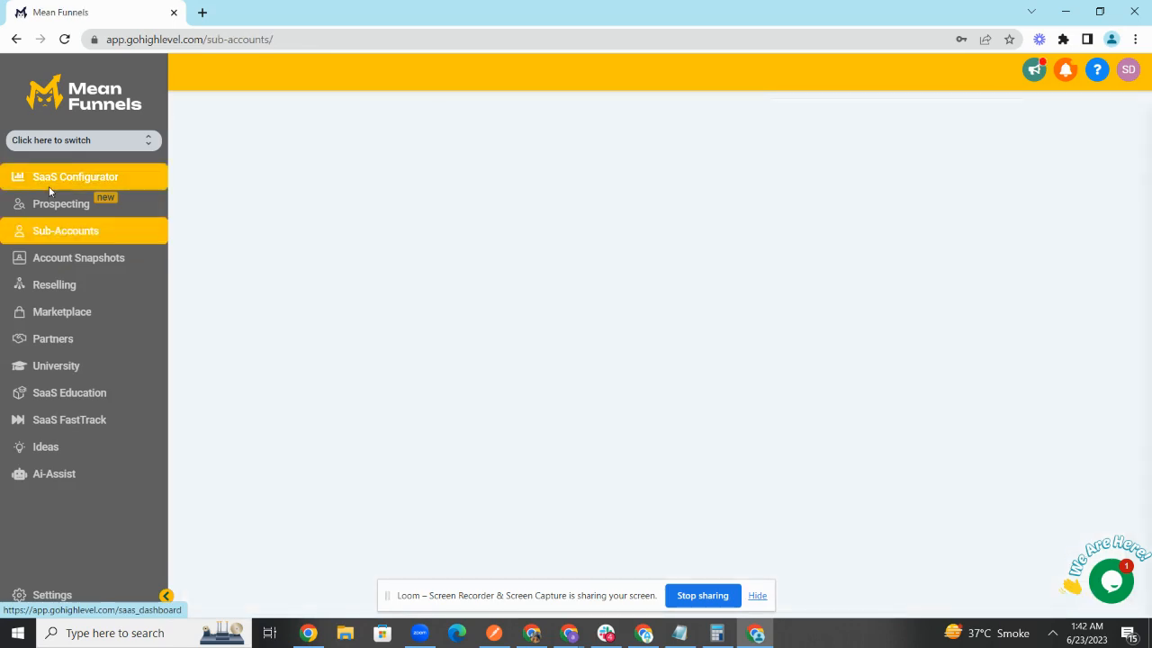
{"action": "left_click", "coordinate": [62, 261]}
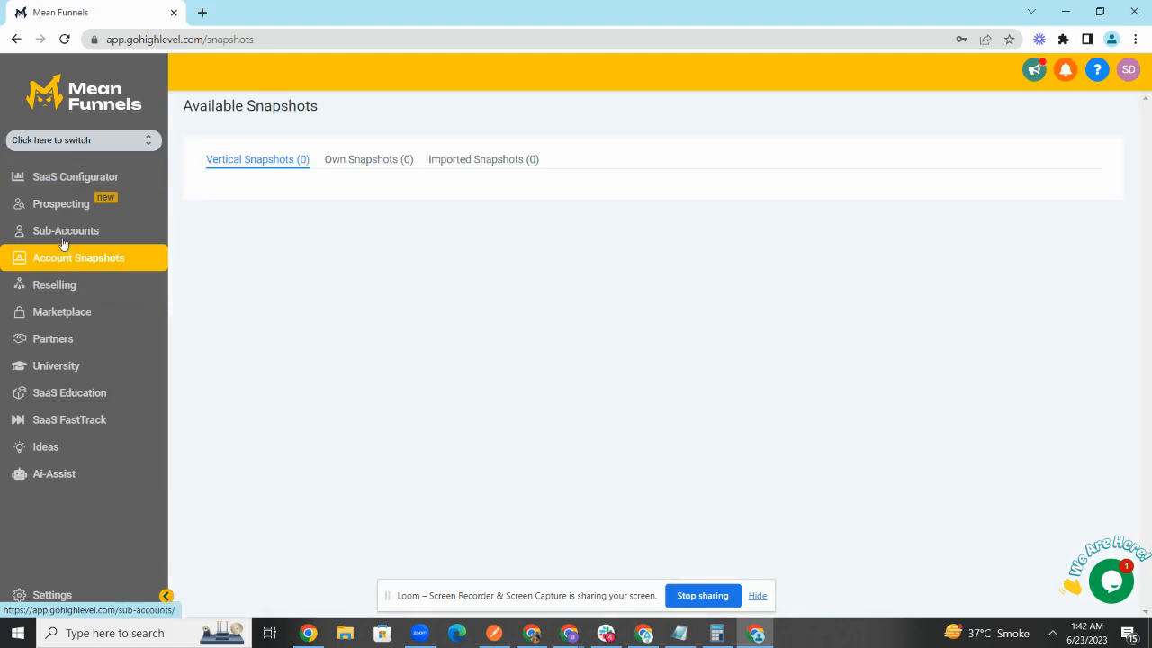
{"action": "left_click", "coordinate": [67, 232]}
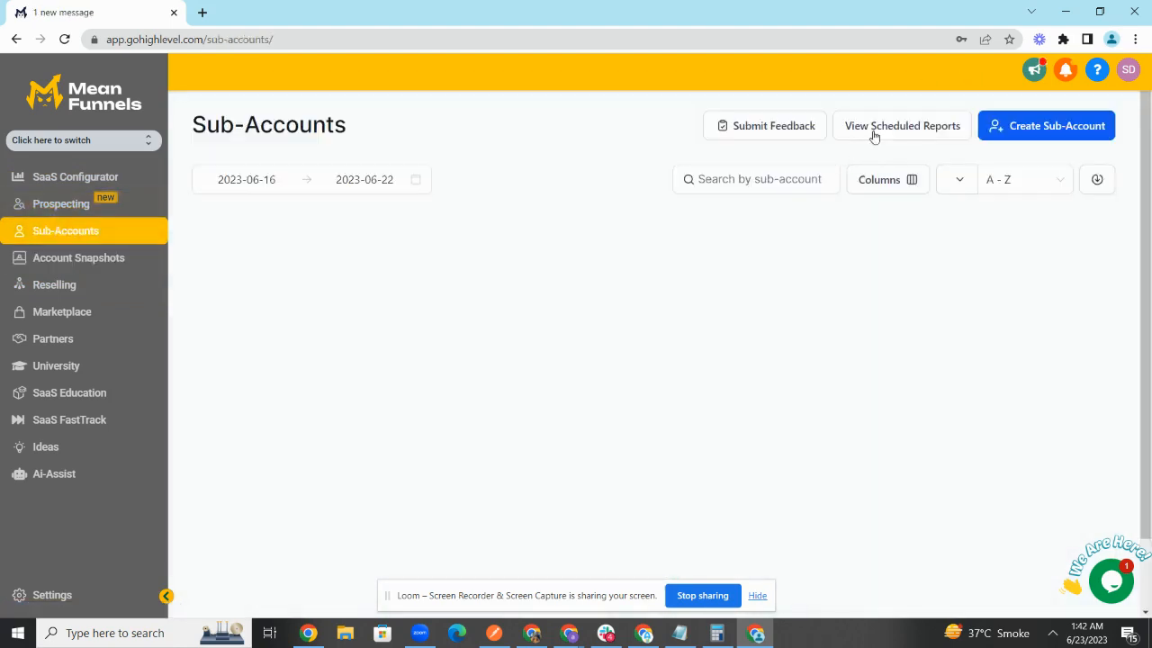
{"action": "left_click", "coordinate": [1008, 128]}
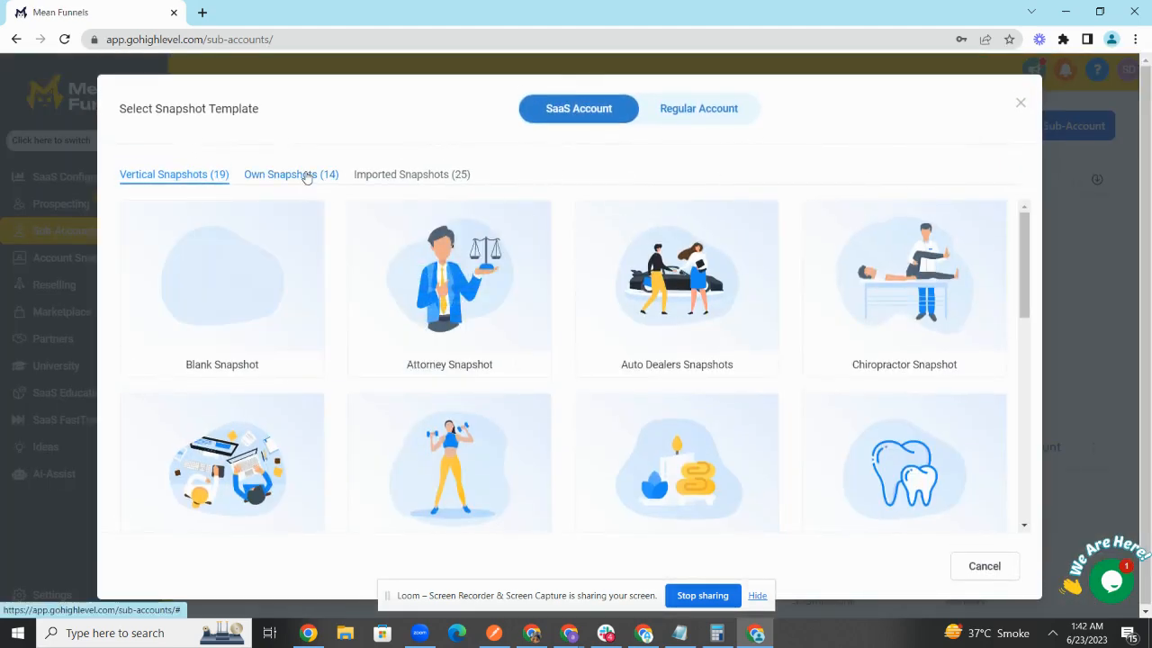
{"action": "mouse_move", "coordinate": [225, 270]}
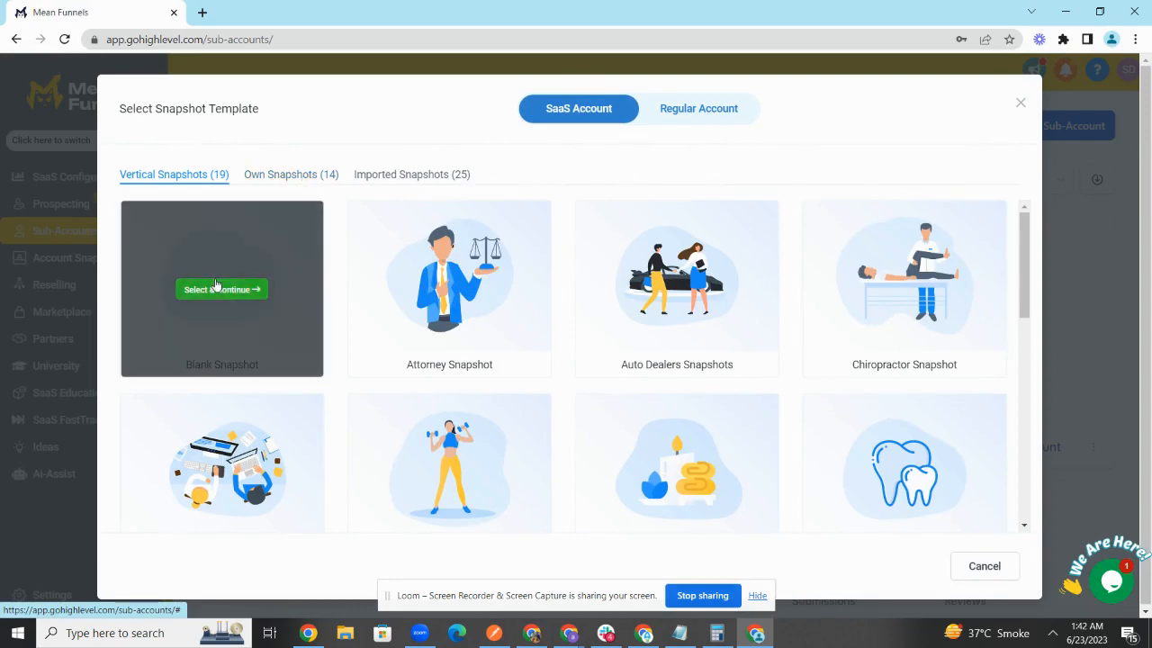
{"action": "scroll", "coordinate": [873, 351], "scroll_direction": "down", "scroll_amount": 6}
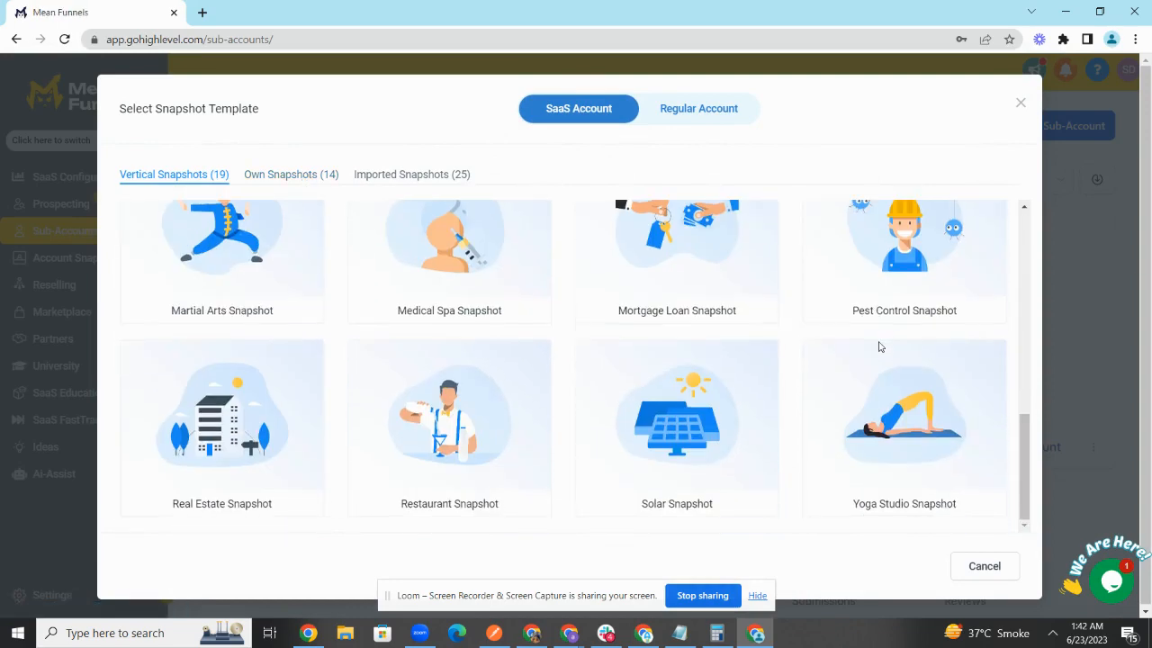
{"action": "scroll", "coordinate": [880, 347], "scroll_direction": "up", "scroll_amount": 6}
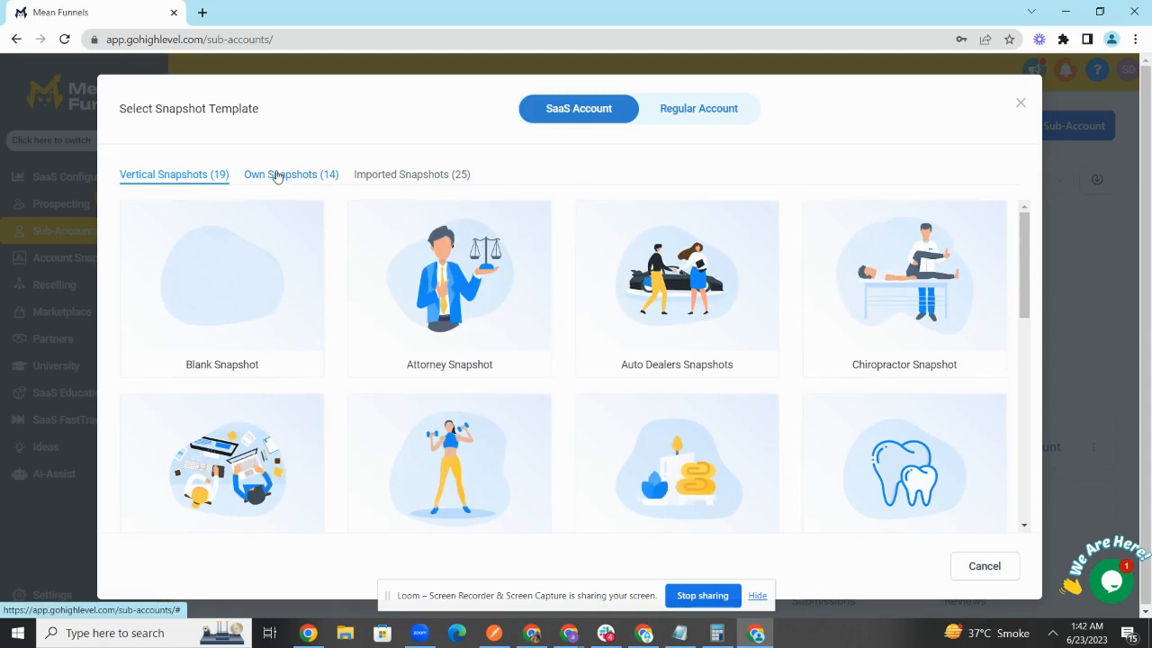
- Find "automati" among the own snapshots and continue the new SaaS sub-account with the Automation guru 06-23-2023 snapshot
{"action": "left_click", "coordinate": [281, 180]}
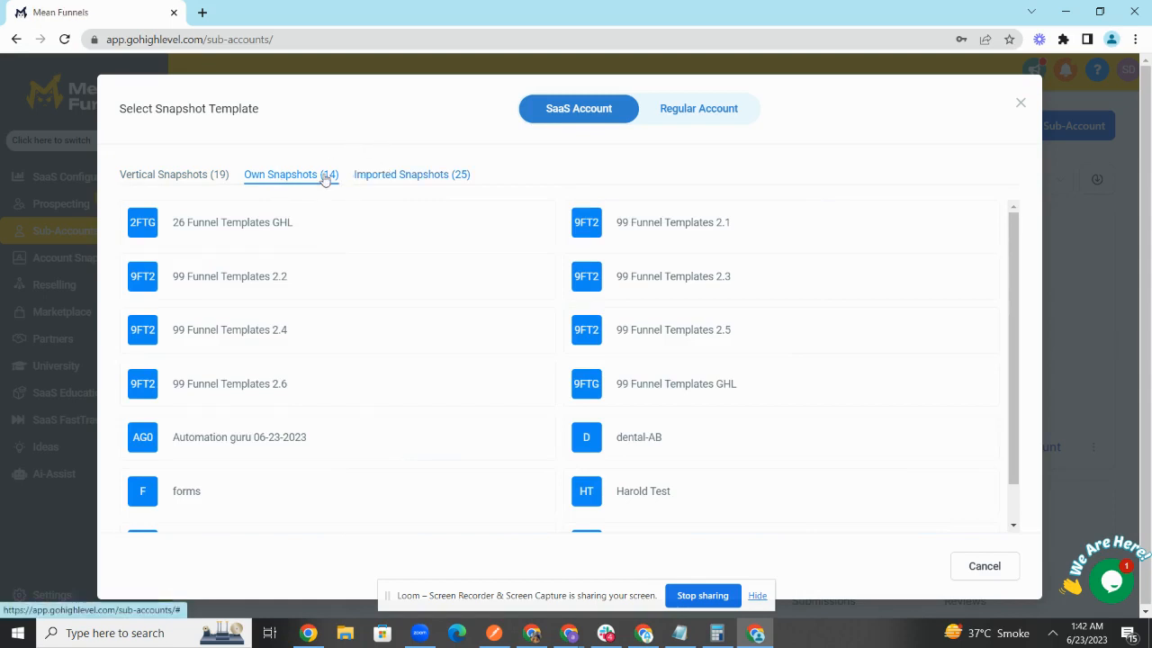
{"action": "scroll", "coordinate": [349, 256], "scroll_direction": "down", "scroll_amount": 1}
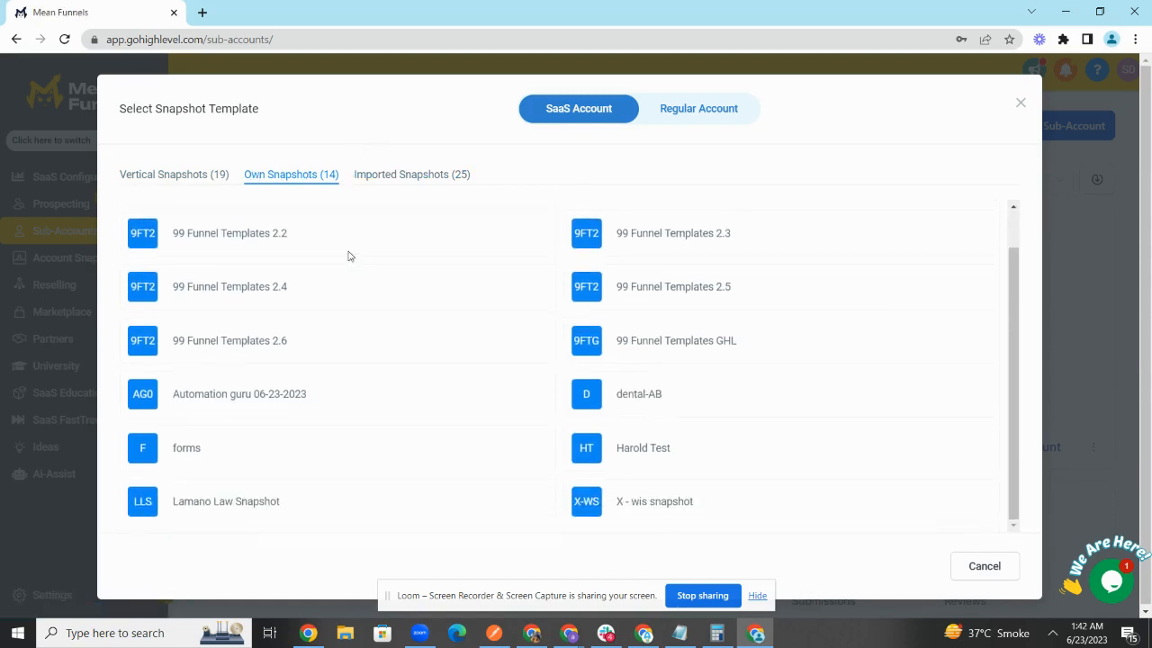
{"action": "scroll", "coordinate": [349, 255], "scroll_direction": "up", "scroll_amount": 1}
{"action": "key", "text": "ctrl+f"}
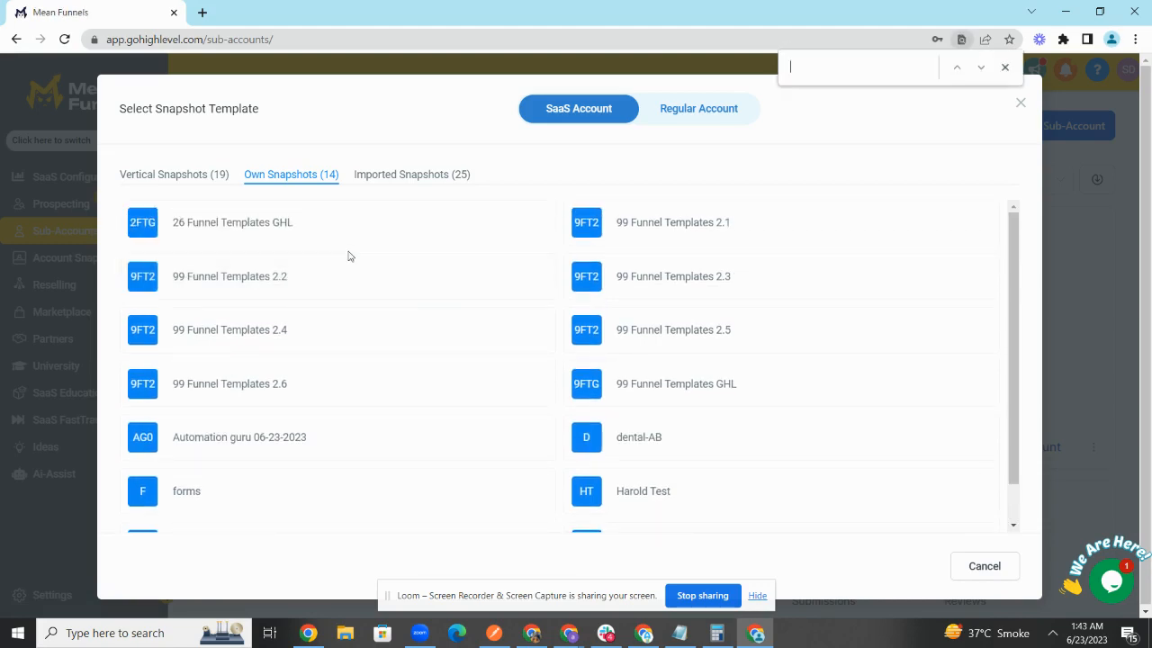
{"action": "type", "text": "automati"}
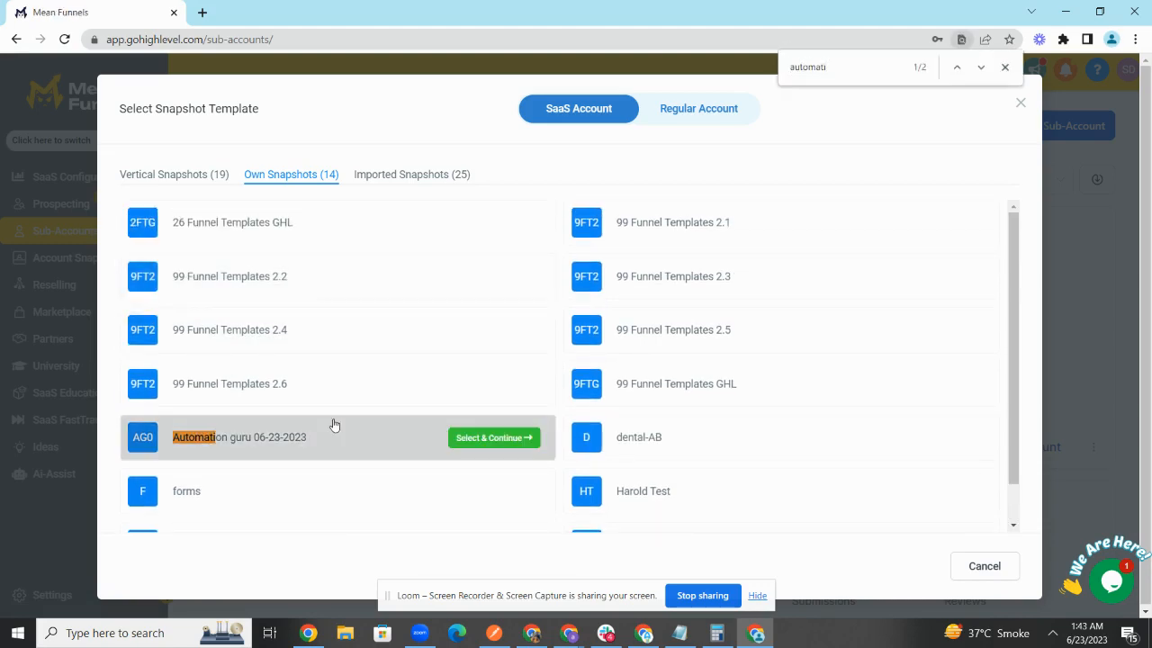
{"action": "left_click", "coordinate": [510, 438]}
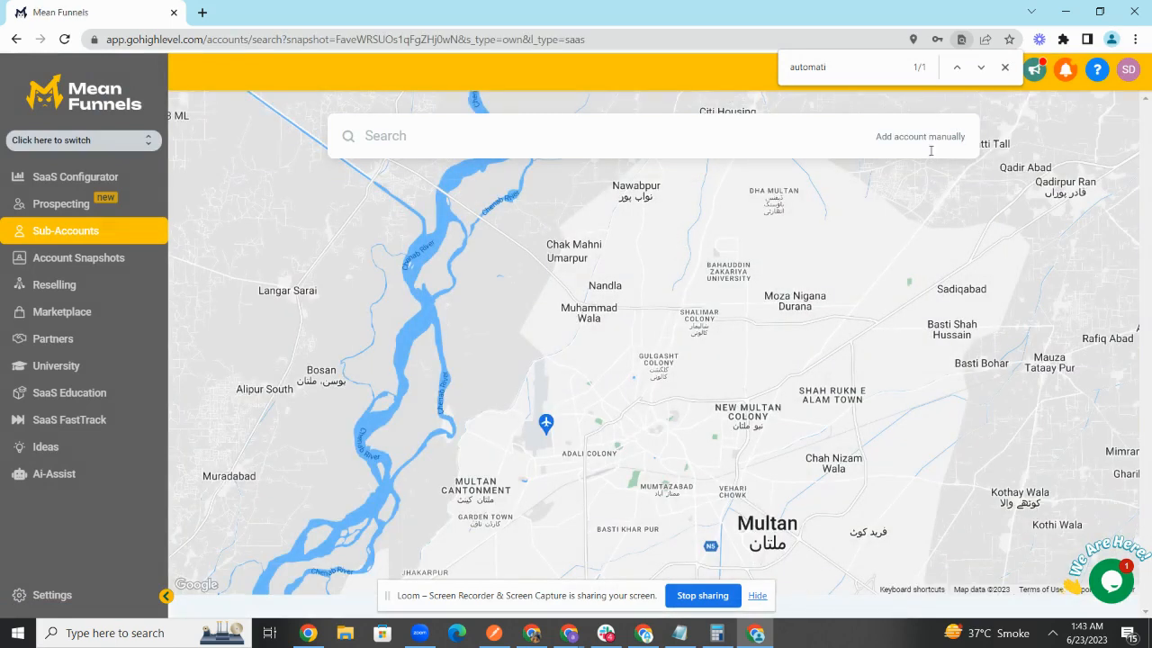
- Choose to add the account manually and review the fields of the Add account form
{"action": "left_click", "coordinate": [1005, 66]}
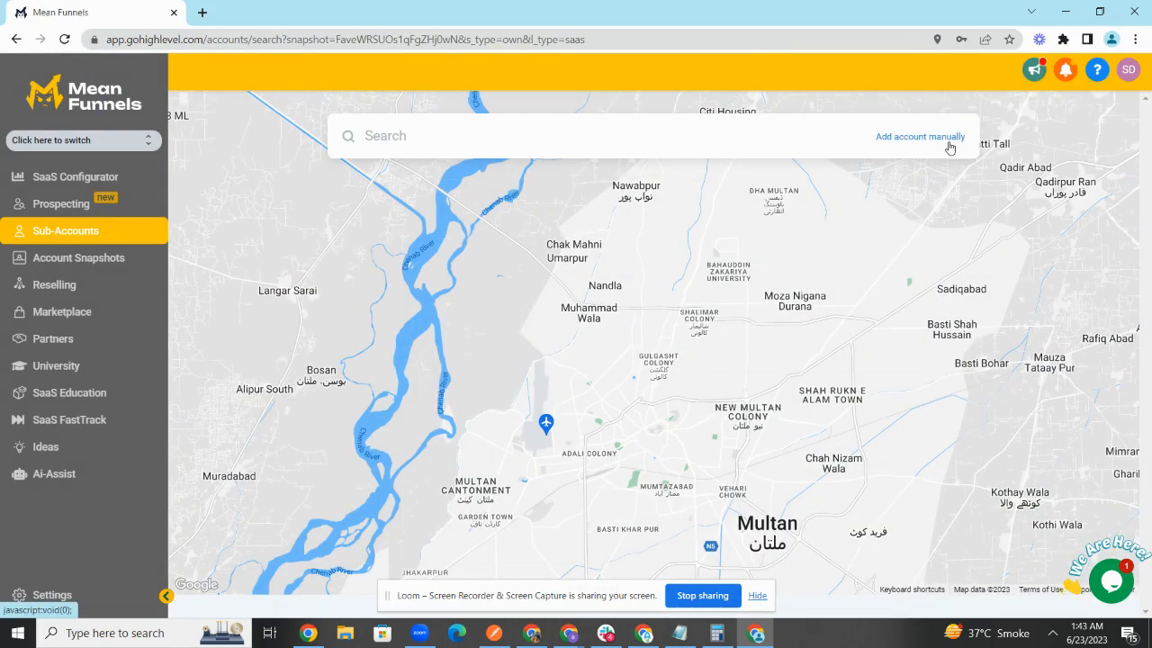
{"action": "left_click", "coordinate": [900, 139]}
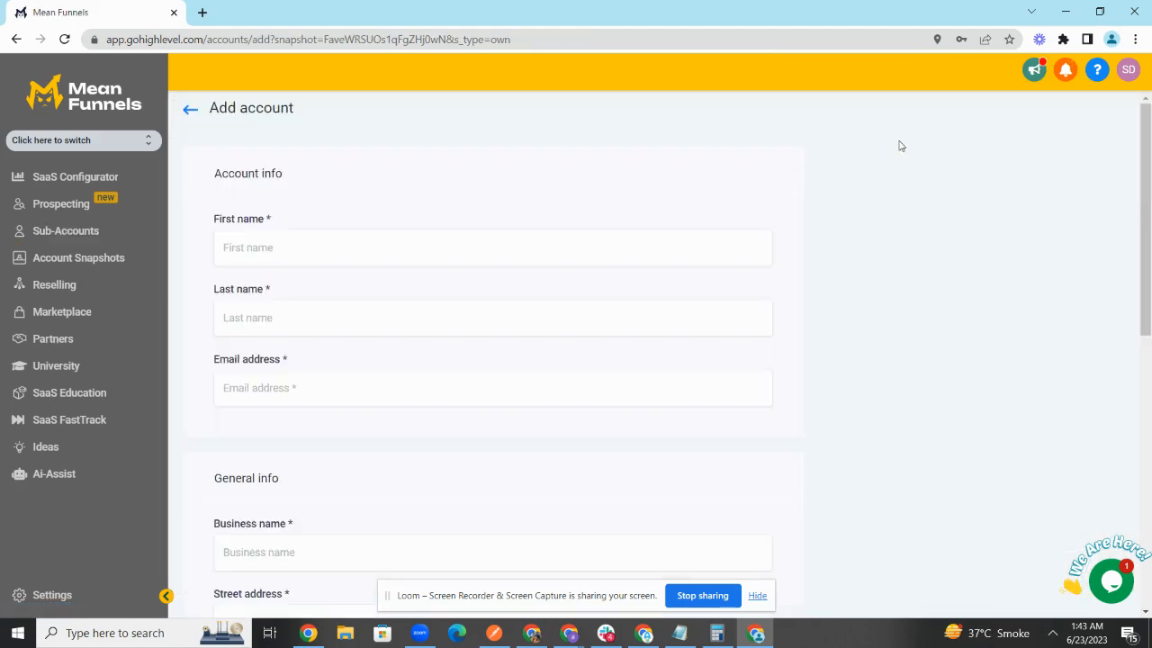
{"action": "scroll", "coordinate": [460, 270], "scroll_direction": "down", "scroll_amount": 7}
{"action": "scroll", "coordinate": [462, 276], "scroll_direction": "up", "scroll_amount": 7}
{"action": "left_click", "coordinate": [118, 139]}
{"action": "left_click", "coordinate": [252, 90]}
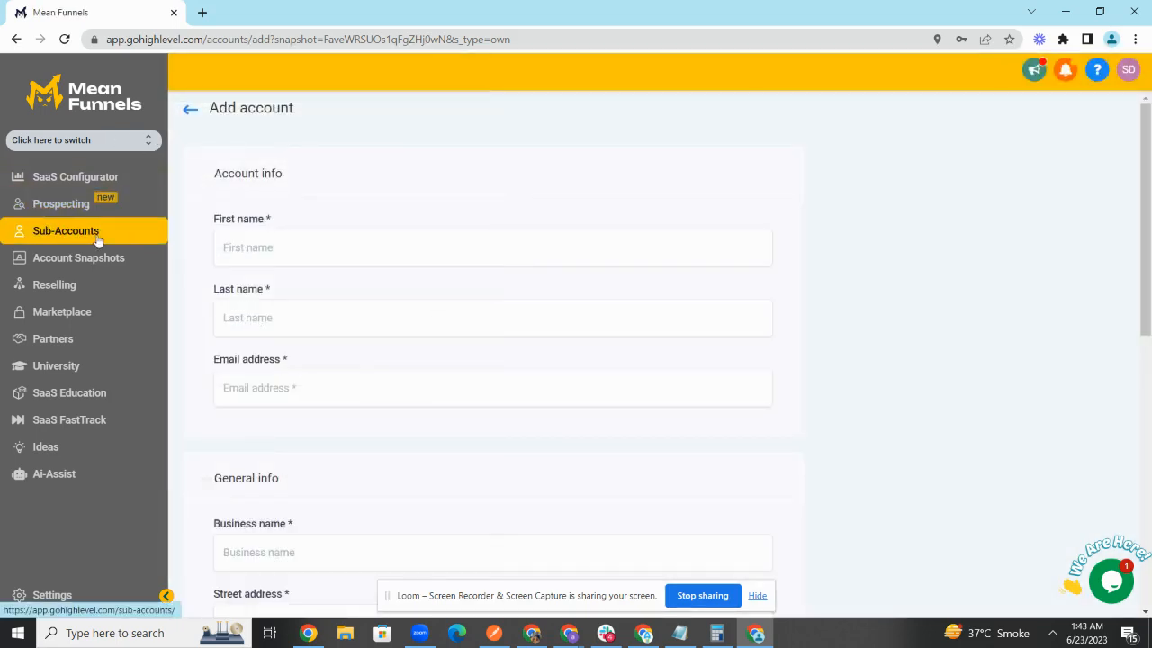
- Search the sub-accounts for "test" and open the client management page of AG [Test Account]
{"action": "left_click", "coordinate": [98, 237]}
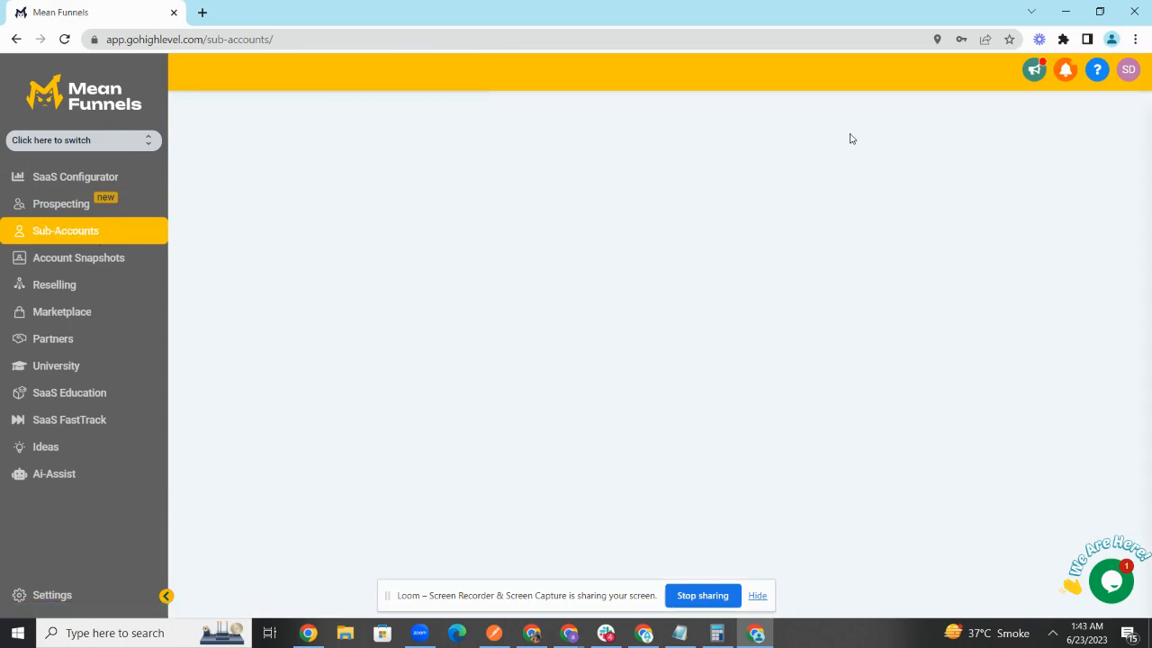
{"action": "left_click", "coordinate": [766, 166]}
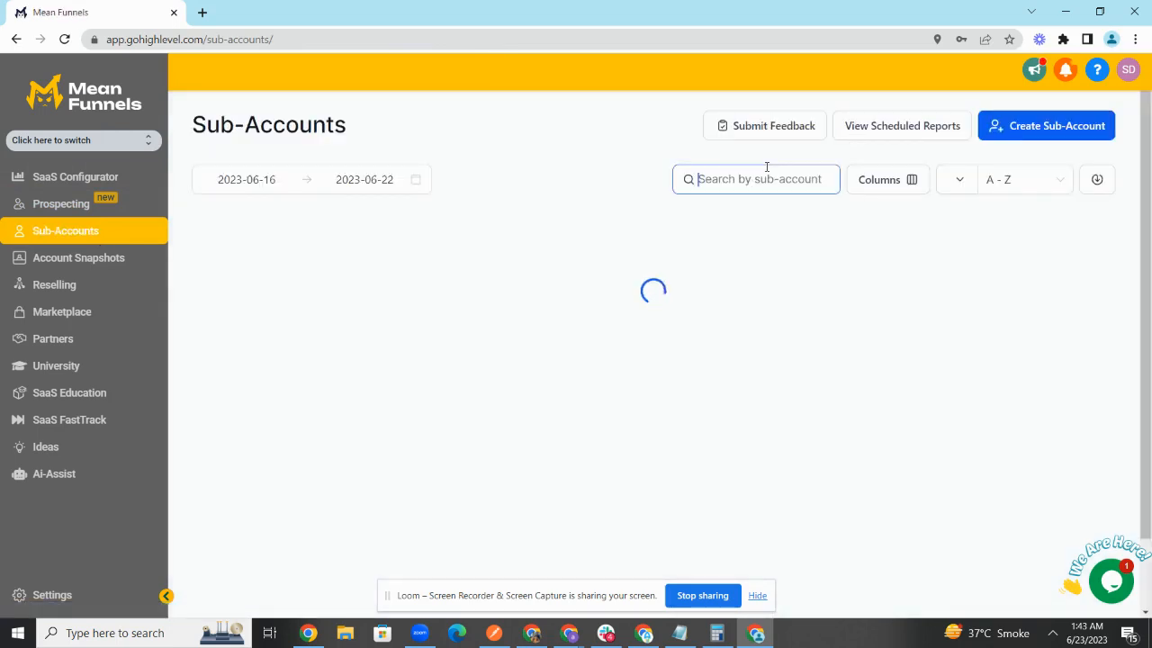
{"action": "type", "text": "test"}
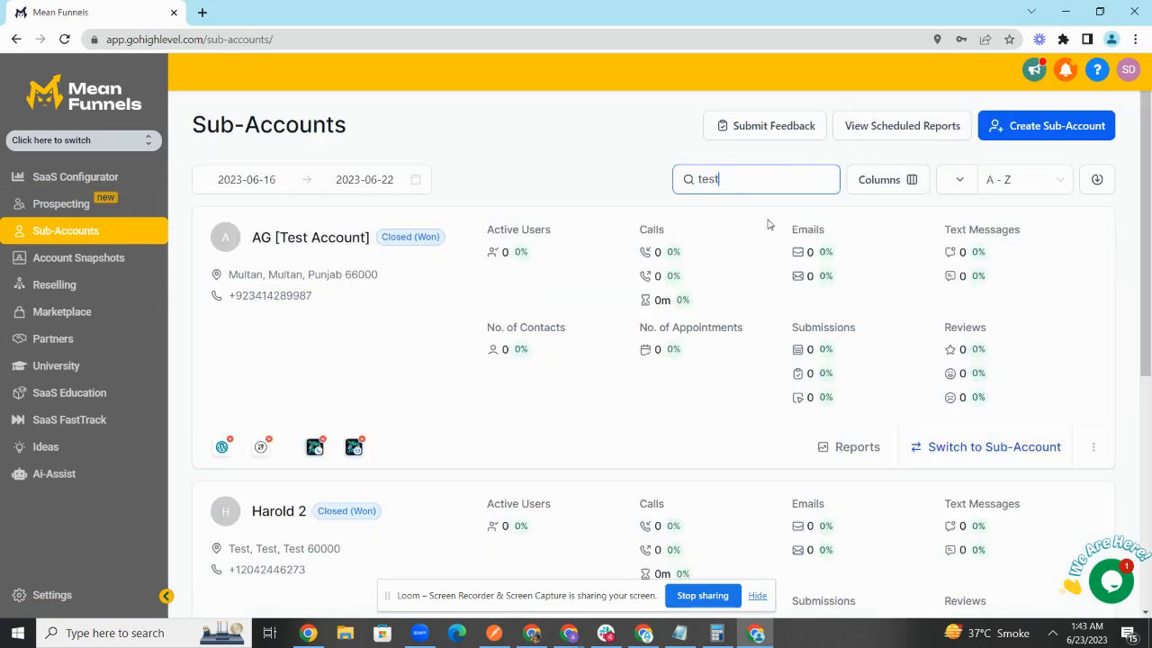
{"action": "left_click", "coordinate": [1093, 446]}
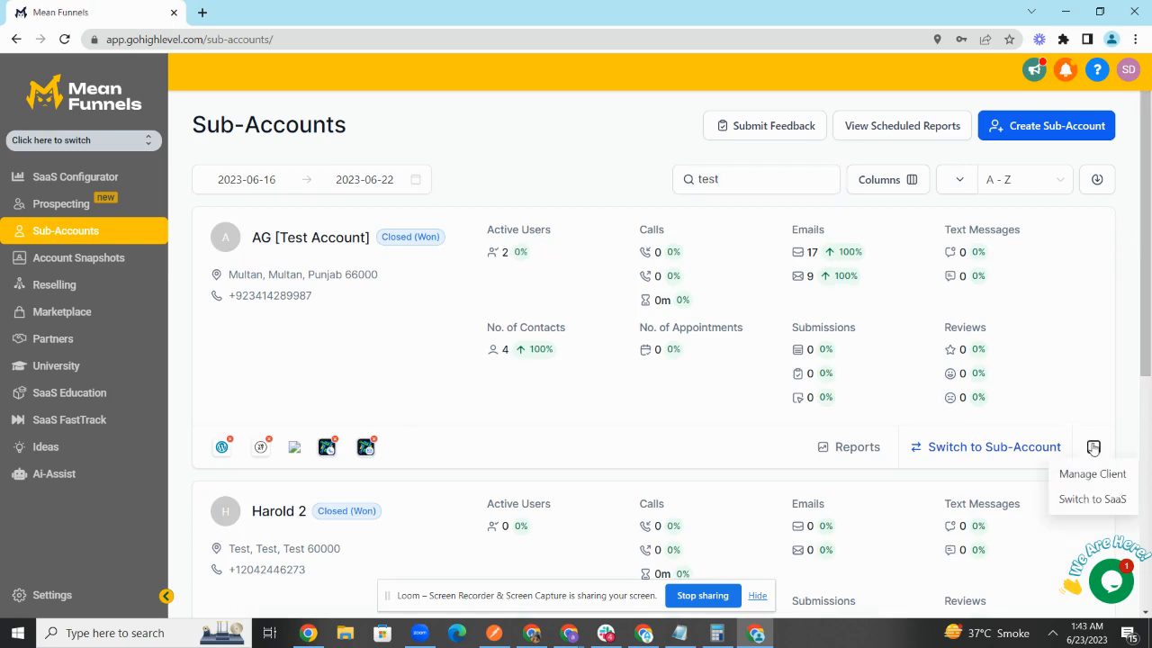
{"action": "left_click", "coordinate": [1092, 477]}
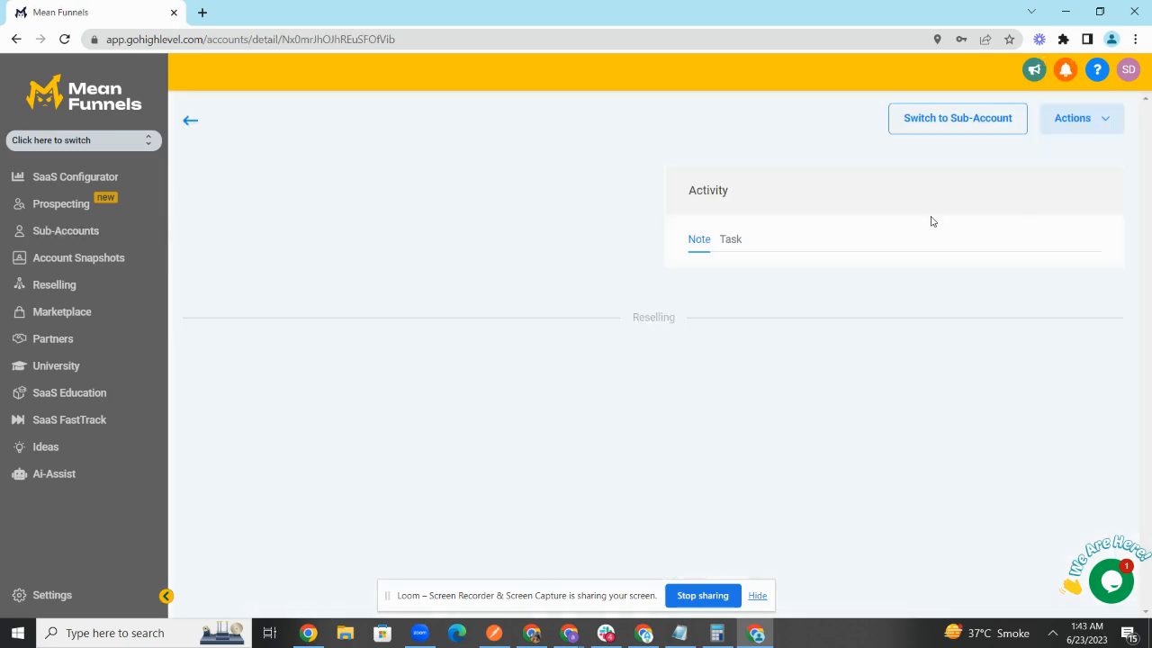
- View the list of snapshots that can be loaded into AG [Test Account] and close the dialog without choosing one
{"action": "left_click", "coordinate": [1063, 118]}
{"action": "left_click", "coordinate": [1057, 153]}
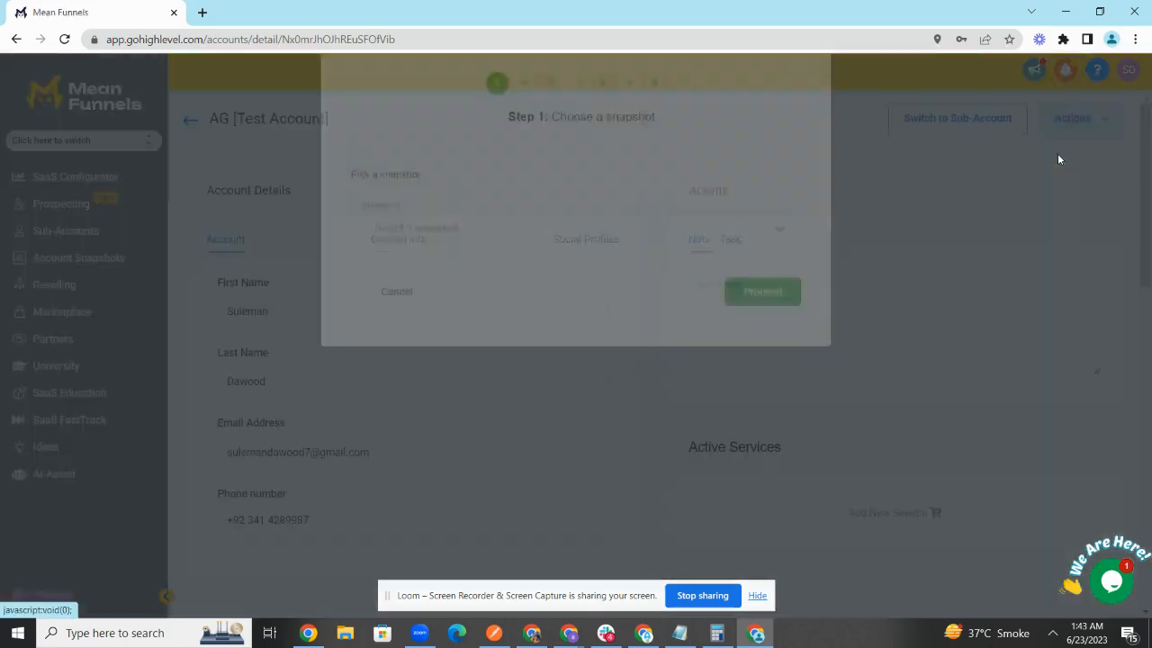
{"action": "left_click", "coordinate": [544, 297]}
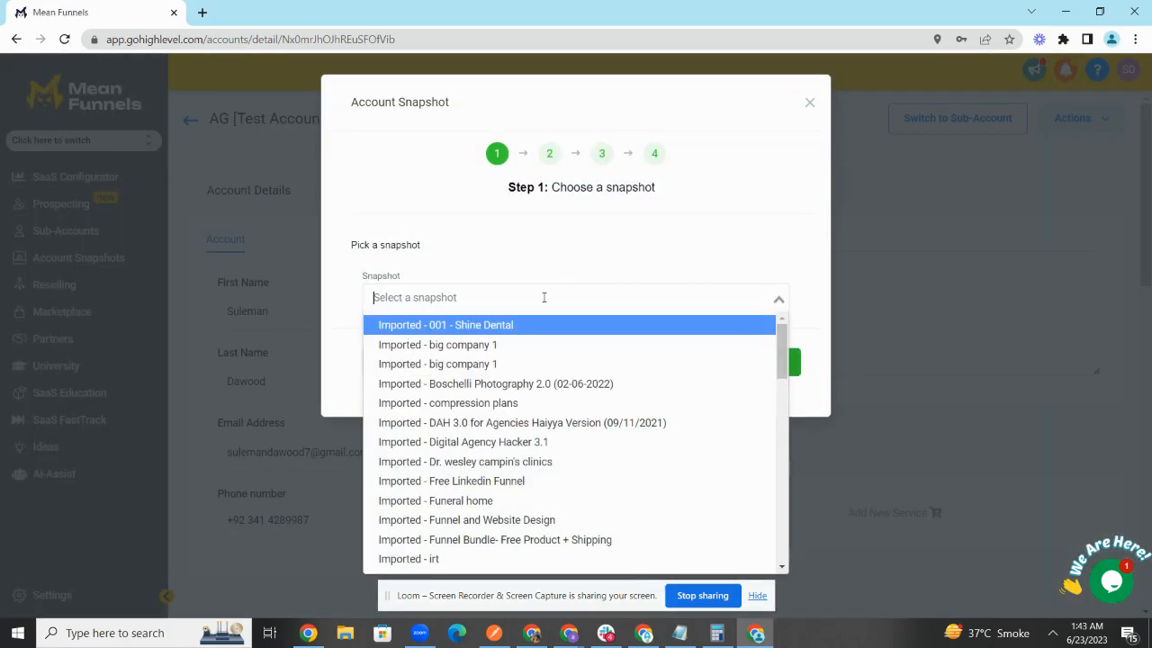
{"action": "left_click", "coordinate": [809, 102]}
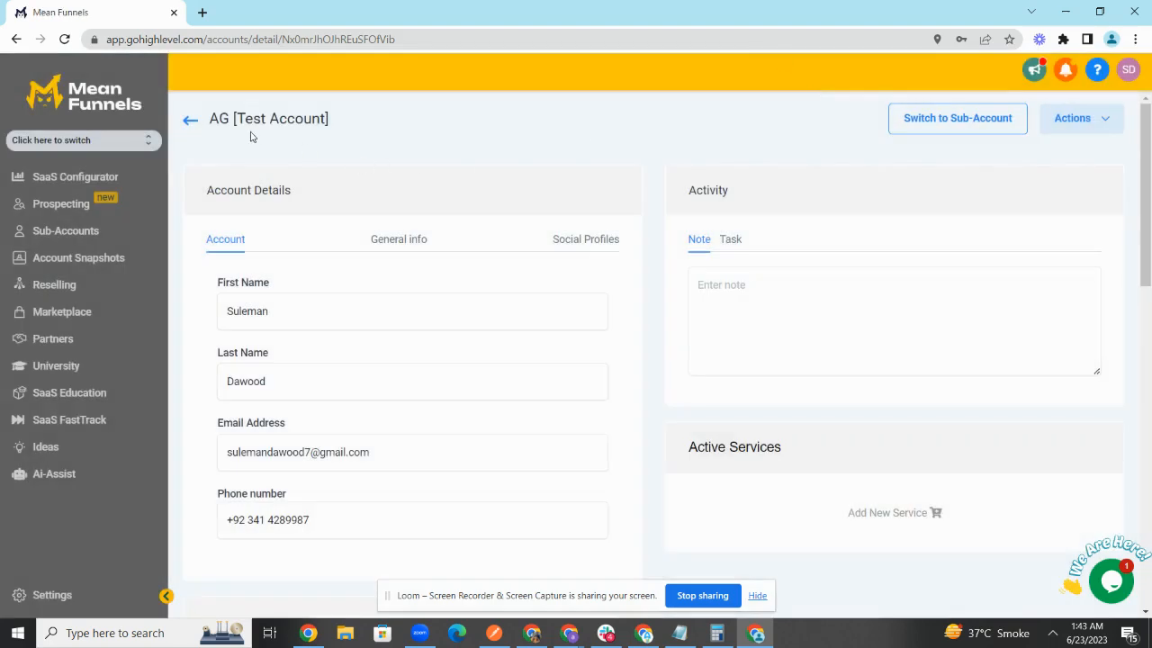
- Start loading a snapshot into AG [Test Account] and proceed with Own - Automation guru 06-23-2023 as the chosen snapshot
{"action": "left_click_drag", "start_coordinate": [205, 123], "coordinate": [333, 116]}
{"action": "left_click", "coordinate": [323, 114]}
{"action": "left_click", "coordinate": [1098, 124]}
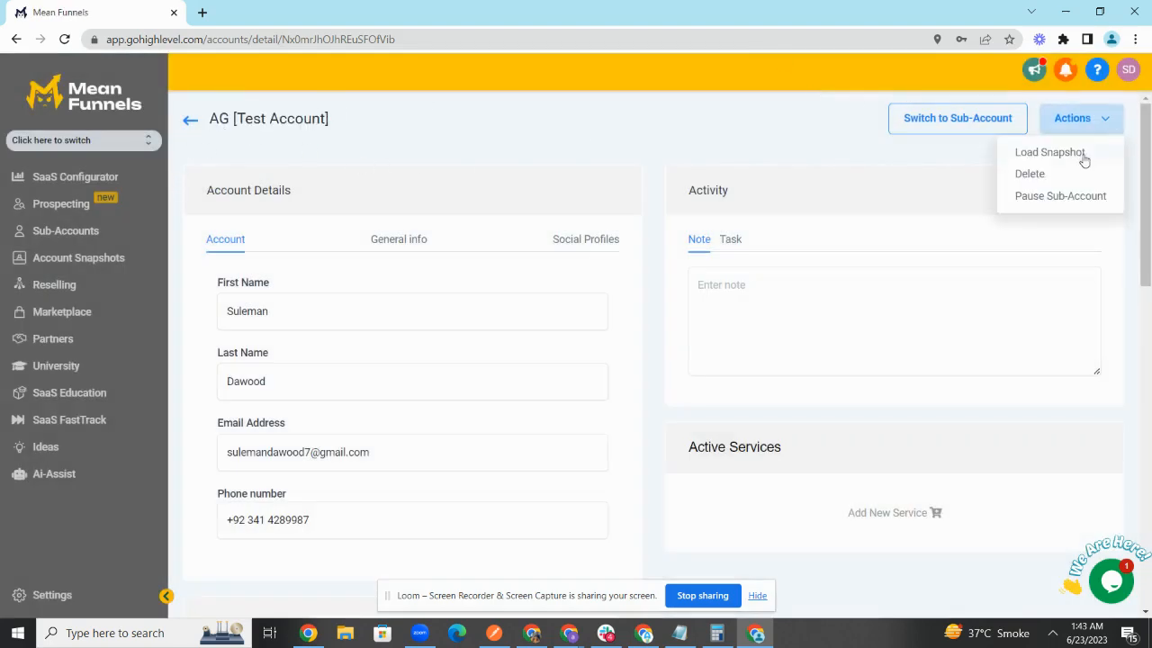
{"action": "left_click", "coordinate": [1076, 169]}
{"action": "left_click", "coordinate": [685, 286]}
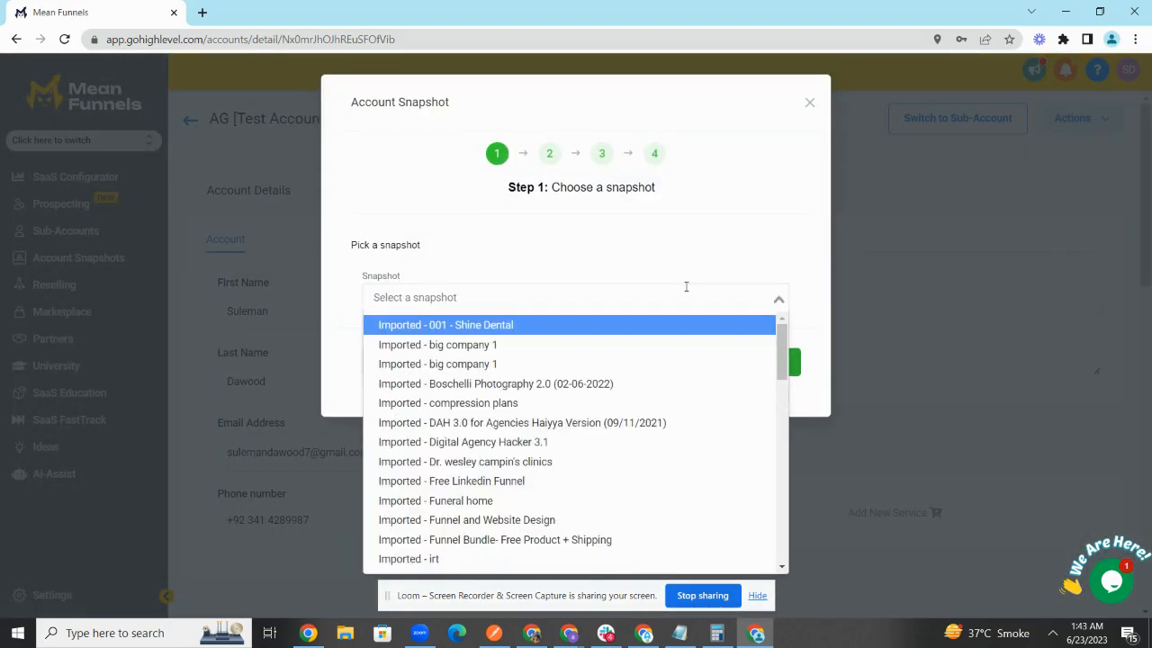
{"action": "type", "text": "autoamt"}
{"action": "key", "text": "BackSpace"}
{"action": "key", "text": "BackSpace"}
{"action": "key", "text": "BackSpace"}
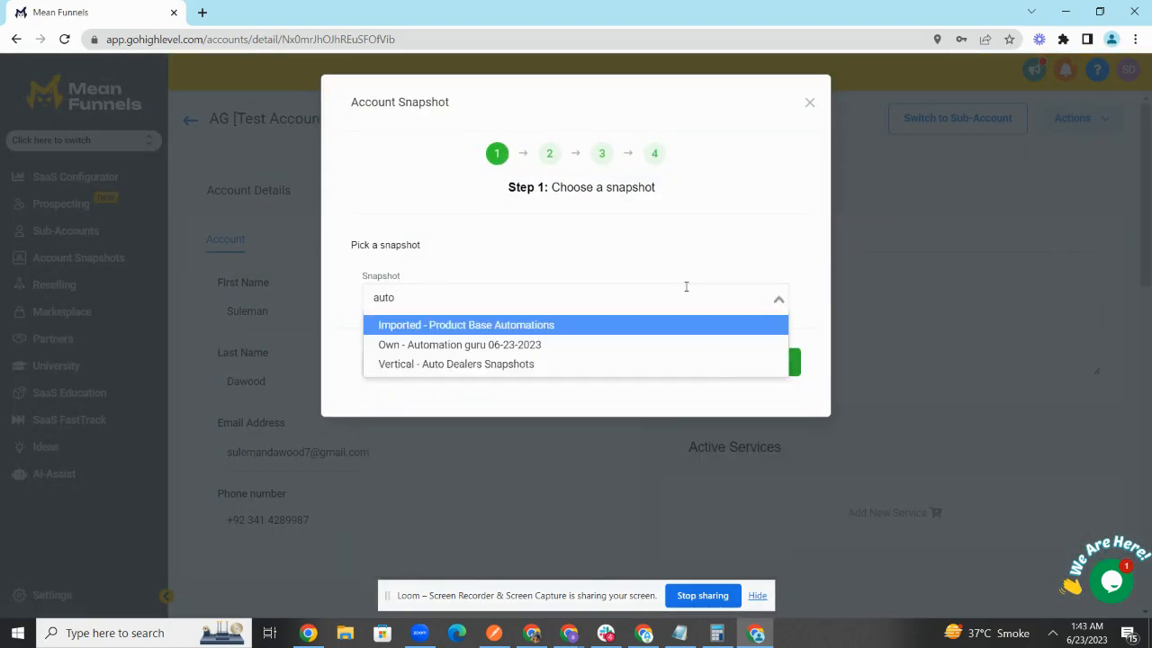
{"action": "type", "text": "mat"}
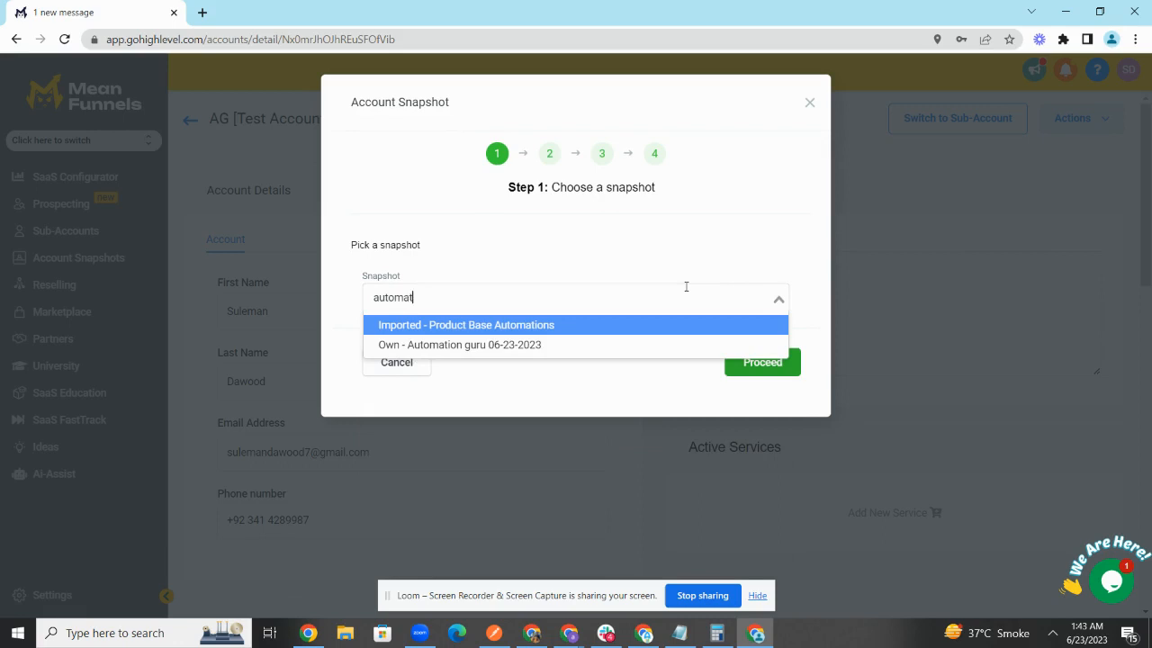
{"action": "left_click", "coordinate": [621, 346]}
{"action": "left_click", "coordinate": [750, 361]}
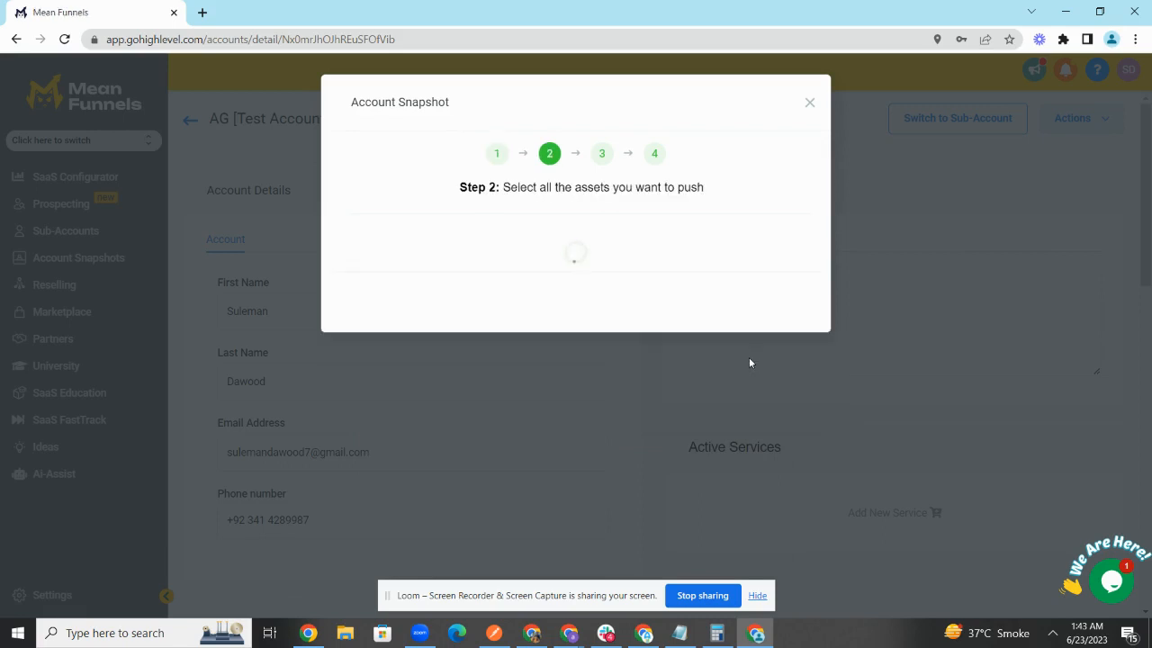
- Skip all assets linked to the snapshot, then select only the forms Form 4 and inlineform for pushing
{"action": "scroll", "coordinate": [669, 345], "scroll_direction": "down", "scroll_amount": 4}
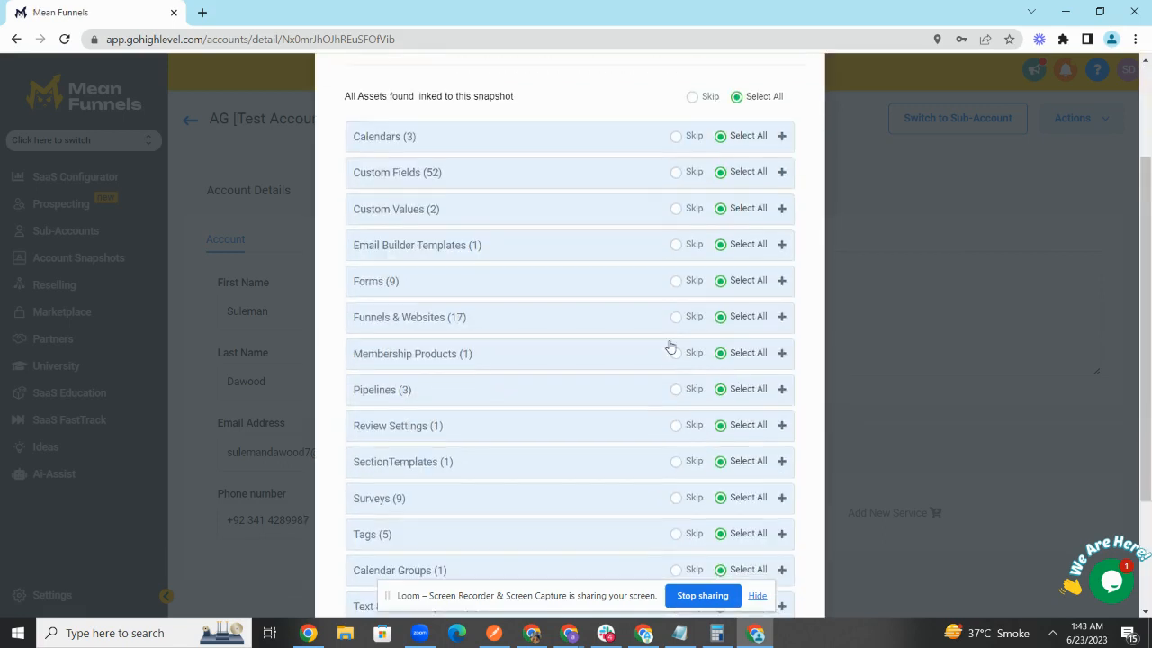
{"action": "scroll", "coordinate": [669, 345], "scroll_direction": "up", "scroll_amount": 4}
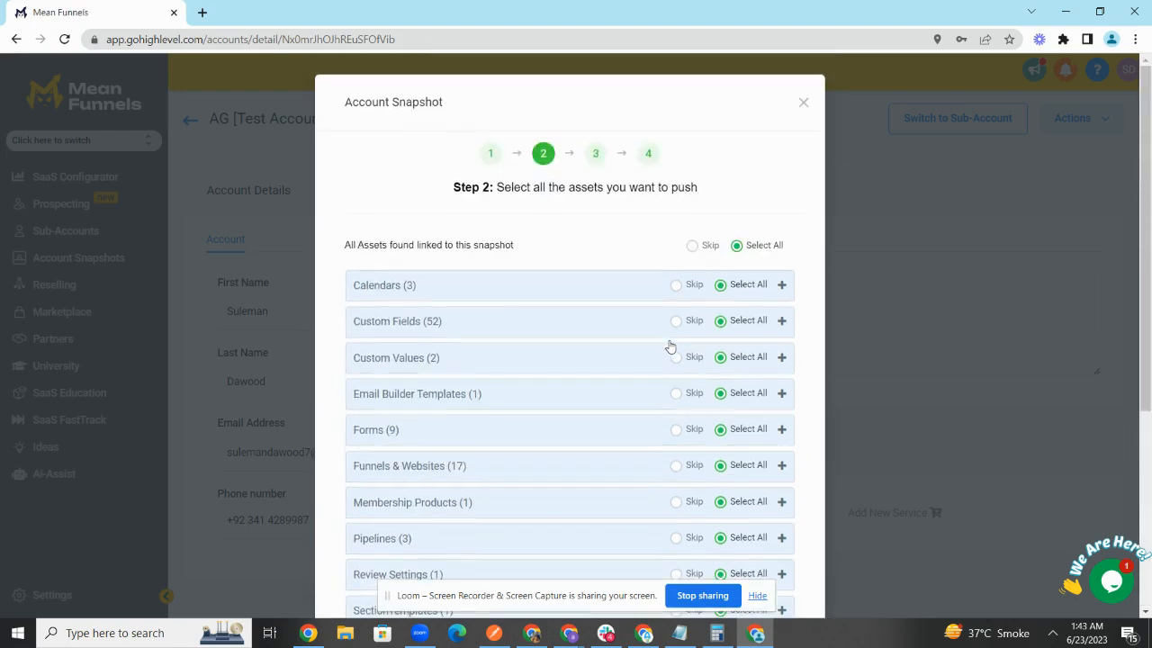
{"action": "scroll", "coordinate": [641, 262], "scroll_direction": "down", "scroll_amount": 3}
{"action": "scroll", "coordinate": [642, 263], "scroll_direction": "up", "scroll_amount": 4}
{"action": "left_click", "coordinate": [690, 251]}
{"action": "scroll", "coordinate": [638, 370], "scroll_direction": "down", "scroll_amount": 3}
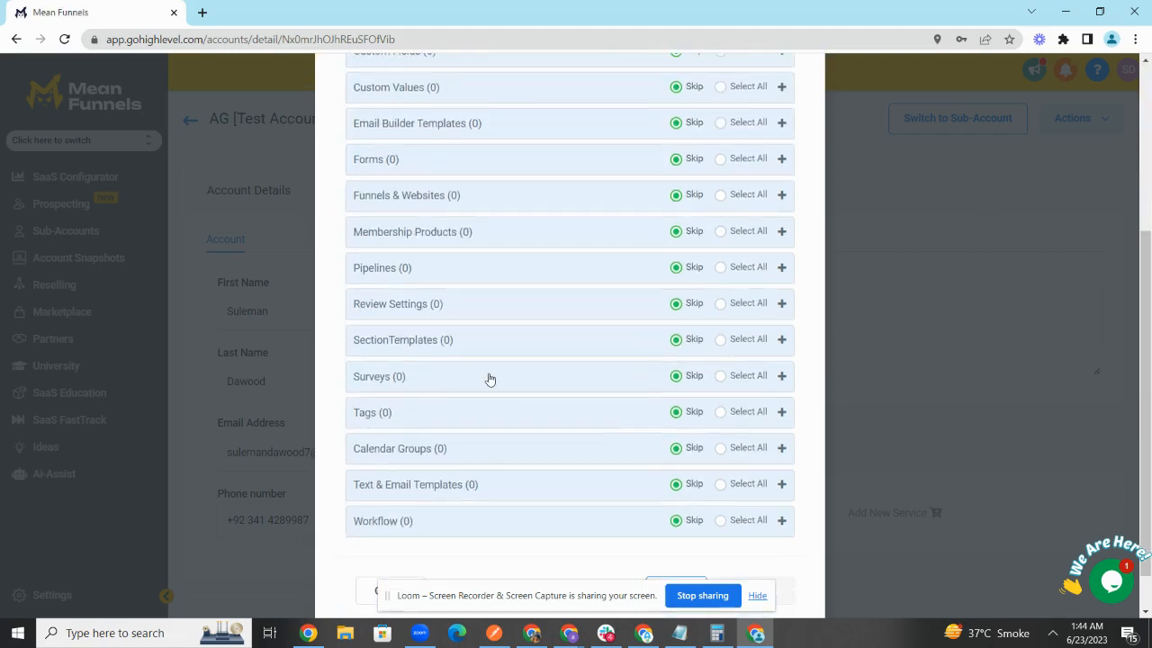
{"action": "left_click", "coordinate": [403, 174]}
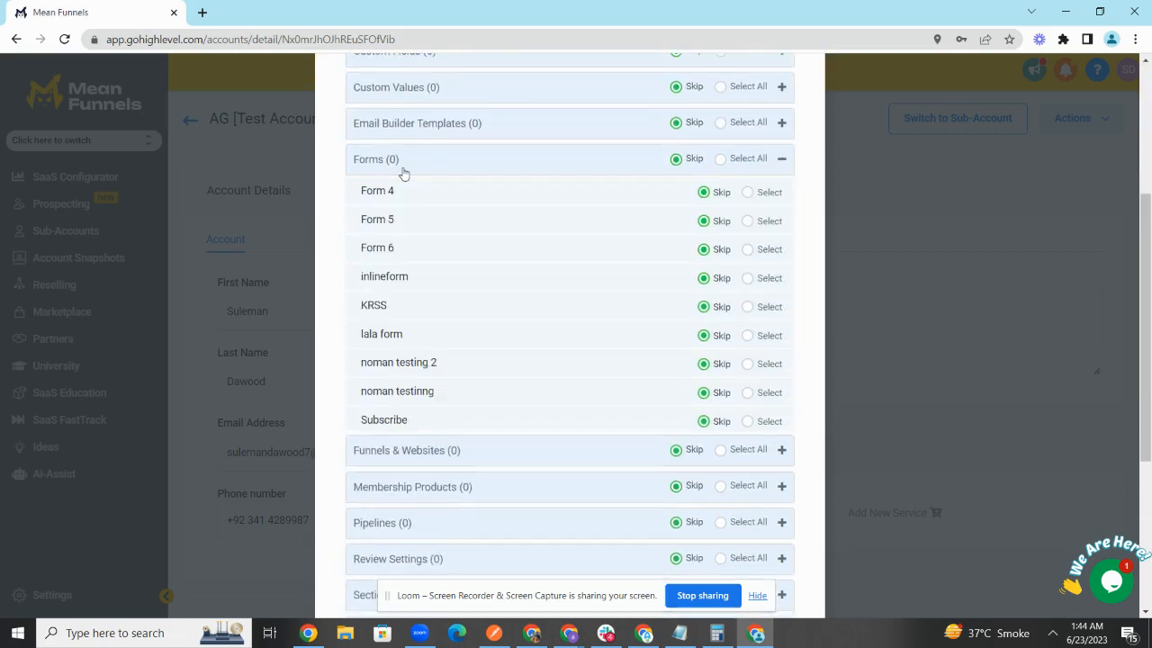
{"action": "left_click", "coordinate": [748, 193]}
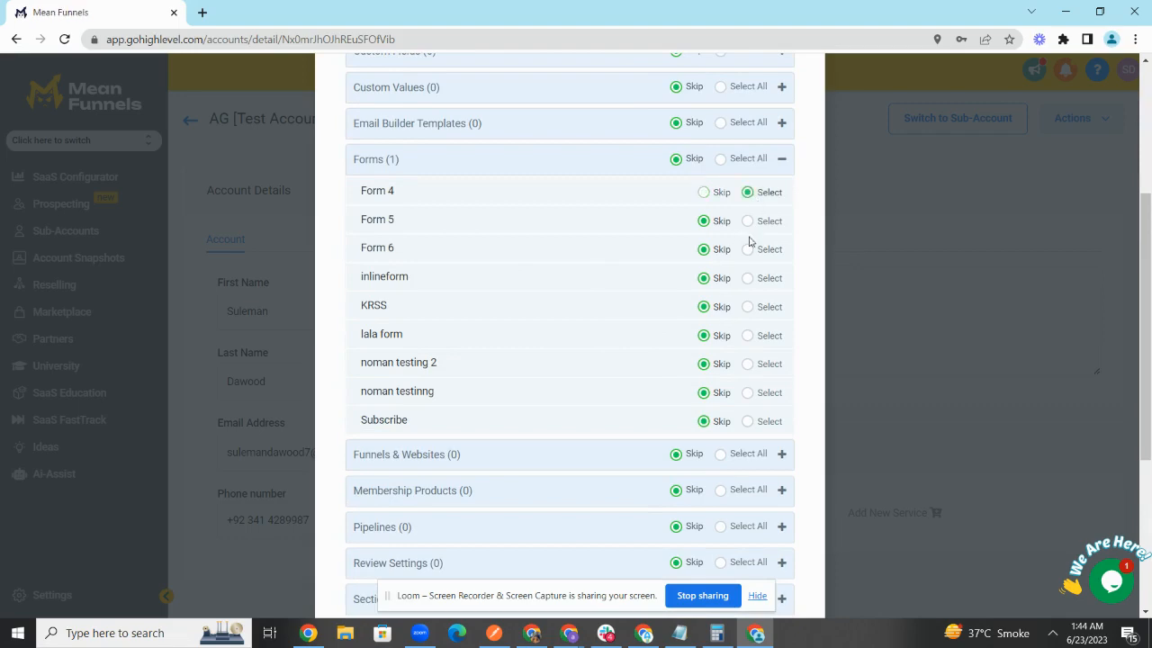
{"action": "left_click", "coordinate": [747, 279]}
- Select all assets of the snapshot for pushing and continue to the conflict check
{"action": "scroll", "coordinate": [746, 281], "scroll_direction": "up", "scroll_amount": 3}
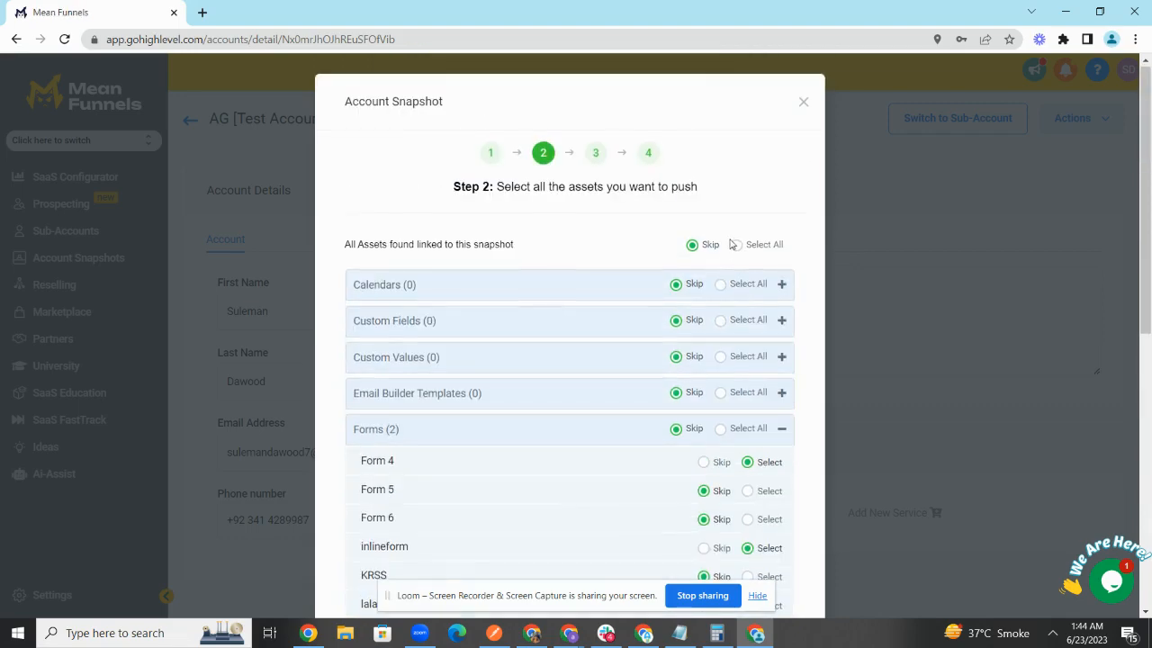
{"action": "left_click", "coordinate": [737, 246]}
{"action": "scroll", "coordinate": [740, 252], "scroll_direction": "down", "scroll_amount": 10}
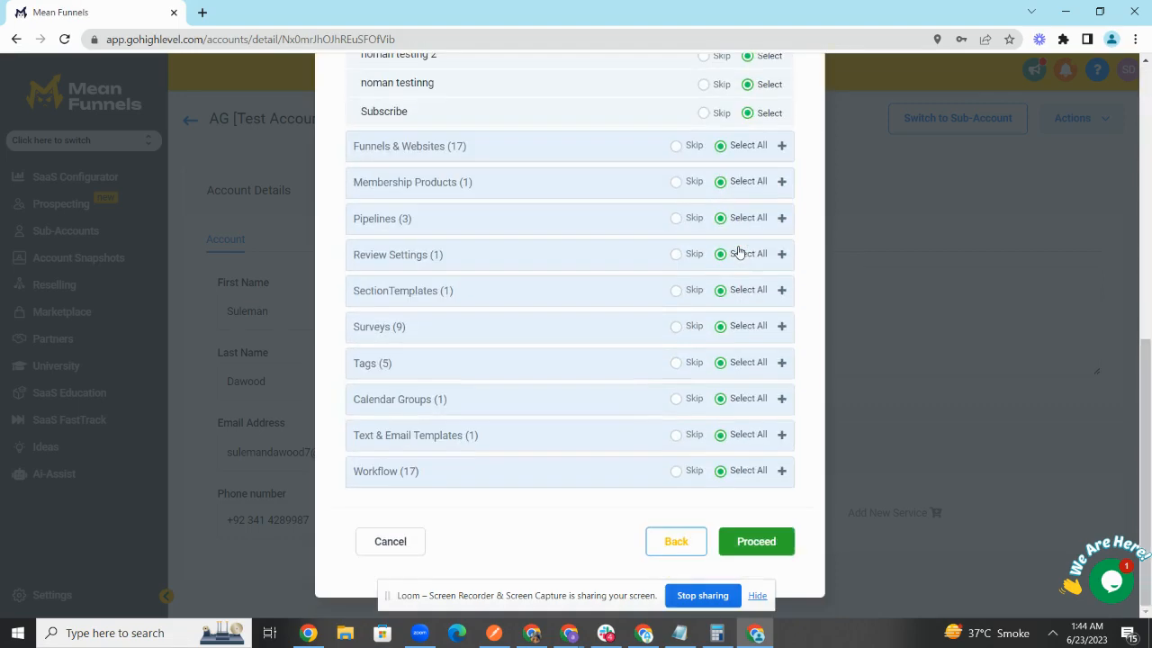
{"action": "left_click", "coordinate": [757, 545]}
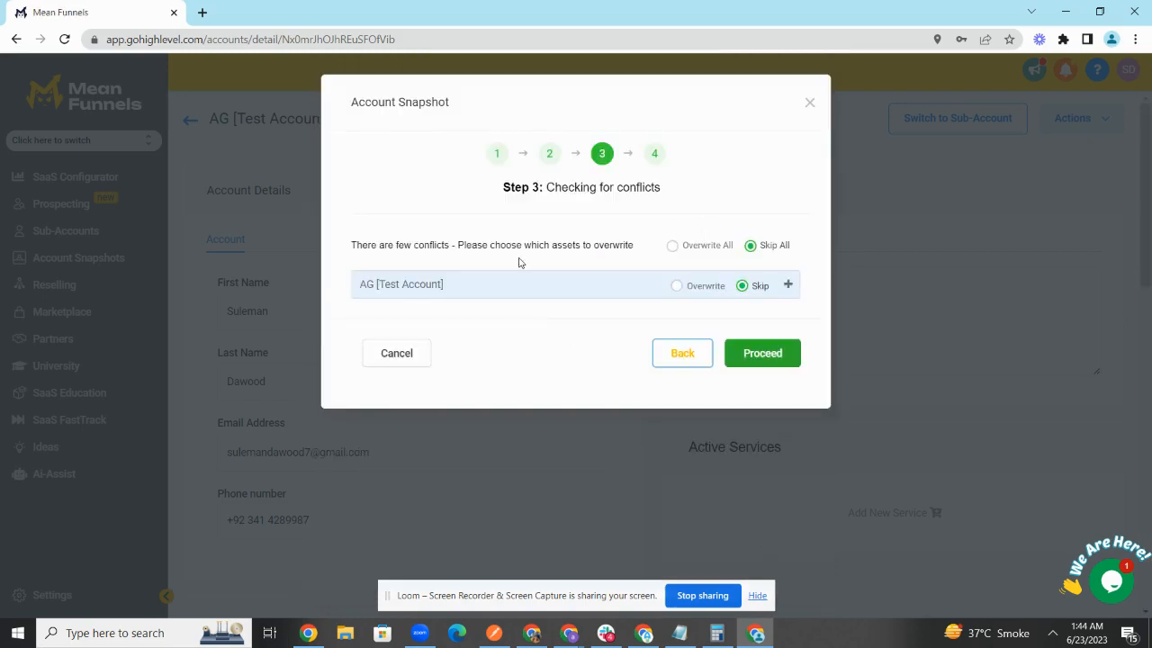
- Examine the conflicting assets under AG [Test Account] and close the dialog without loading the snapshot
{"action": "left_click", "coordinate": [512, 290]}
{"action": "left_click", "coordinate": [513, 288]}
{"action": "left_click", "coordinate": [616, 288]}
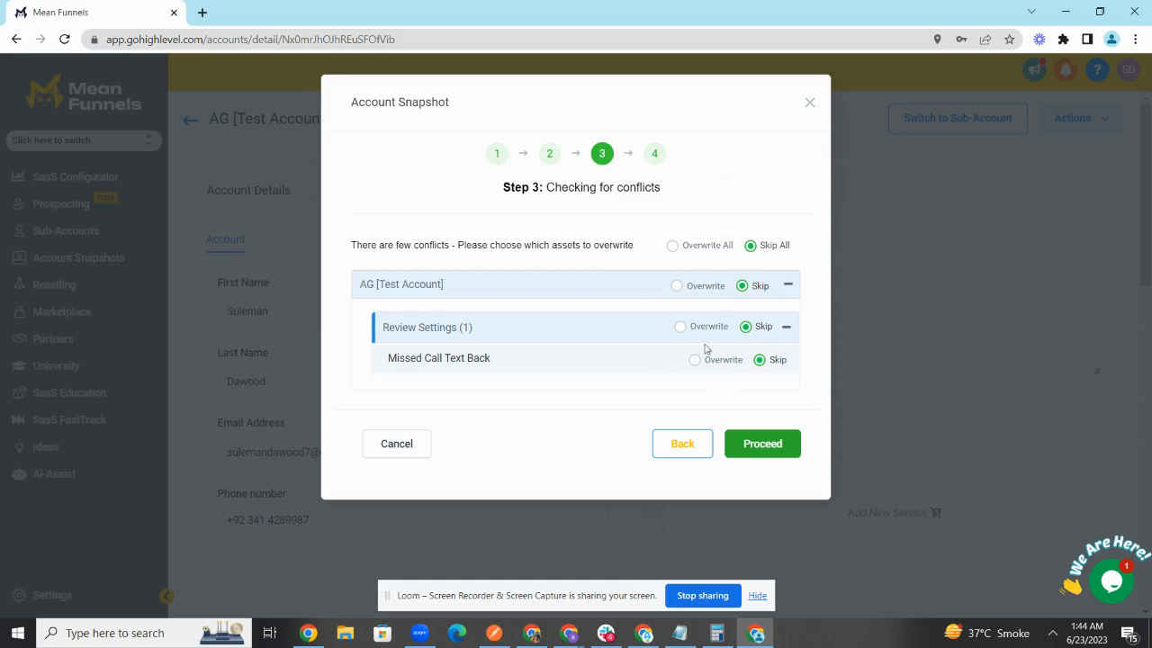
{"action": "left_click", "coordinate": [810, 104]}
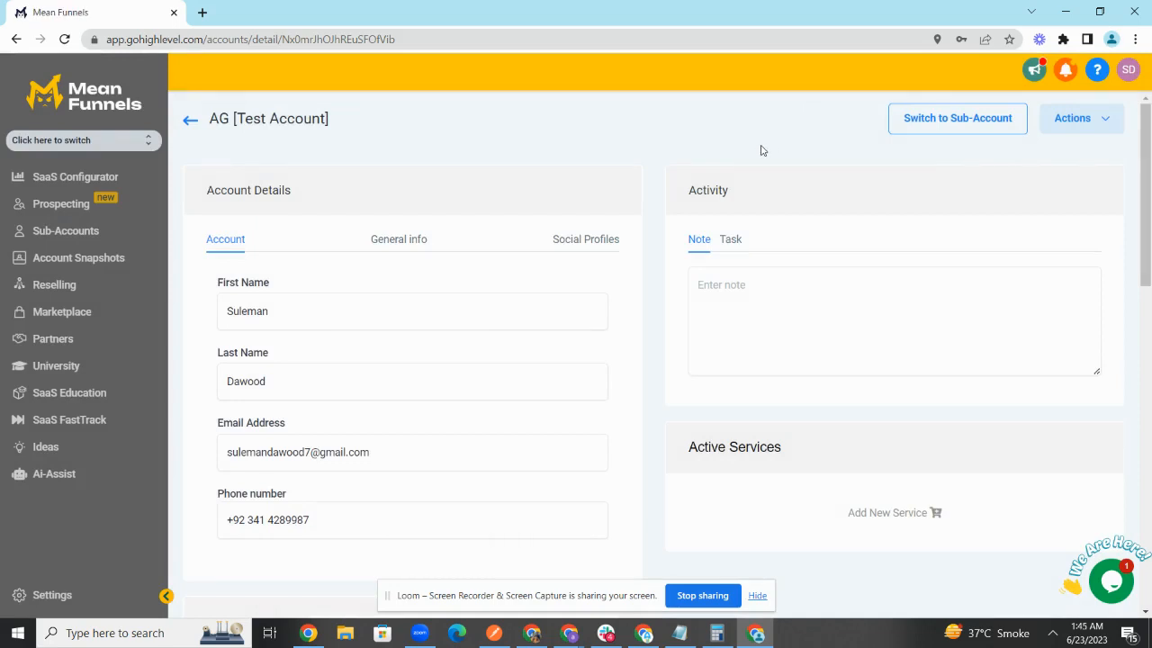
- Find "automati" among the sub-accounts, switch to Automation Guru and open its list of forms in the form builder
{"action": "left_click", "coordinate": [121, 144]}
{"action": "type", "text": "automati"}
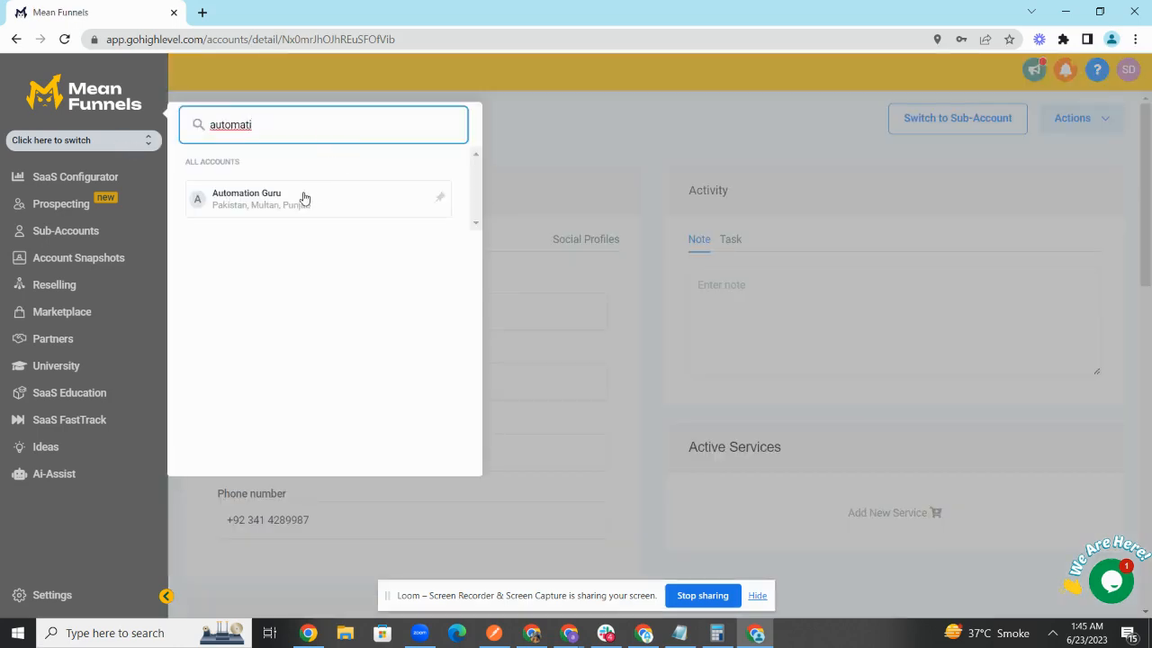
{"action": "left_click", "coordinate": [305, 199]}
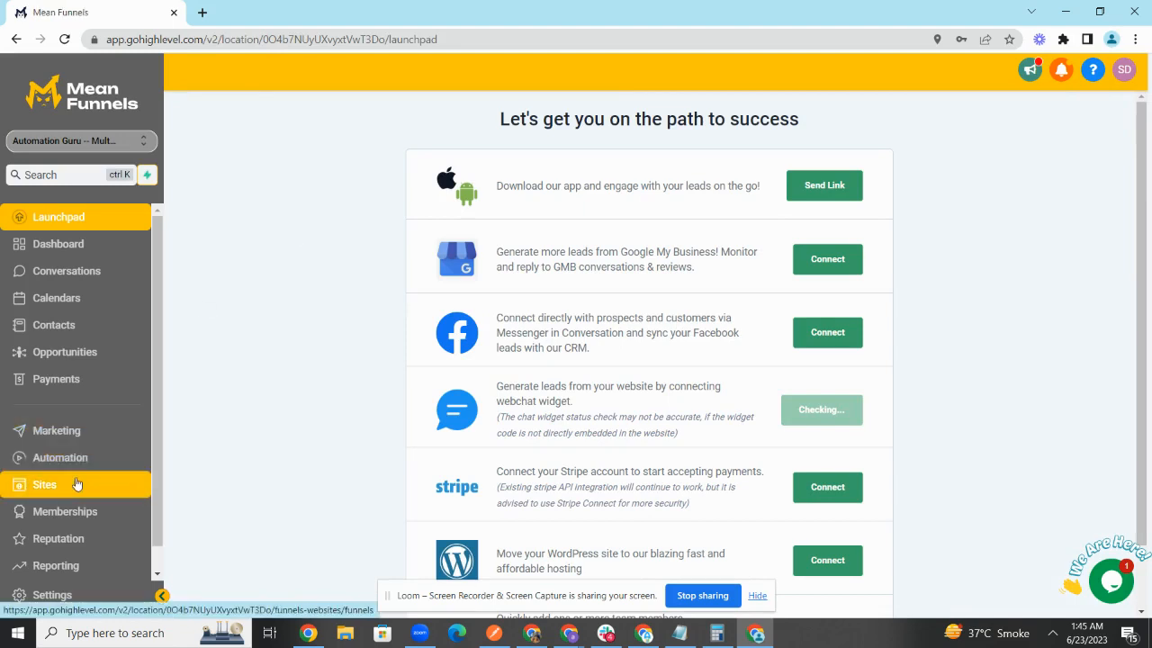
{"action": "left_click", "coordinate": [77, 484]}
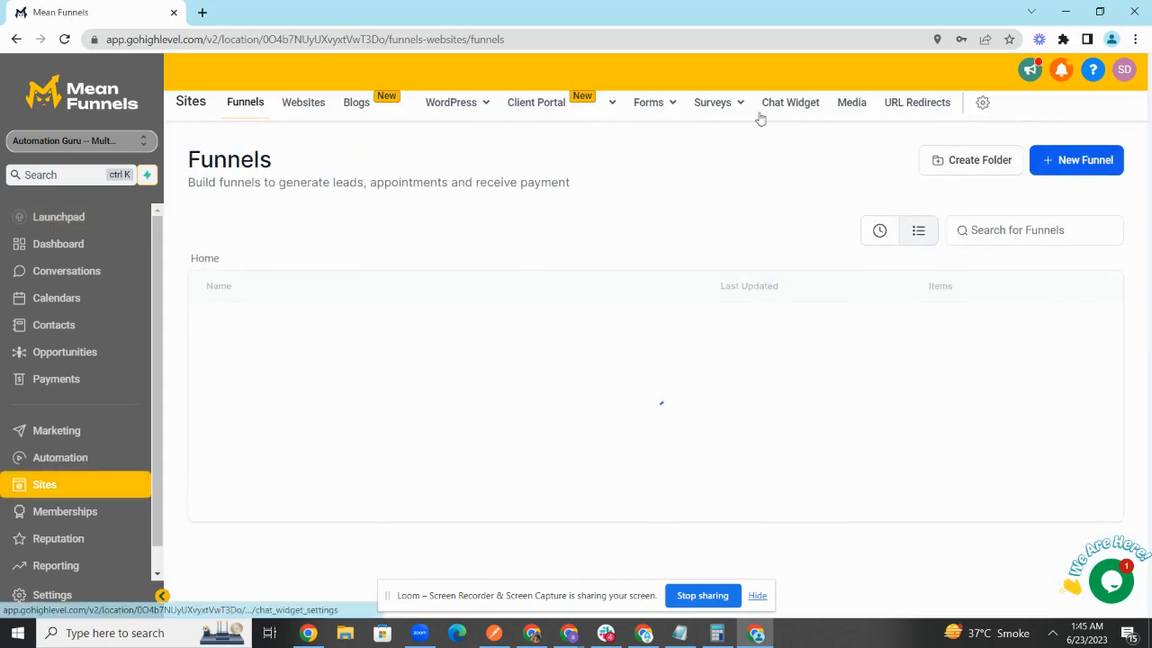
{"action": "mouse_move", "coordinate": [666, 106]}
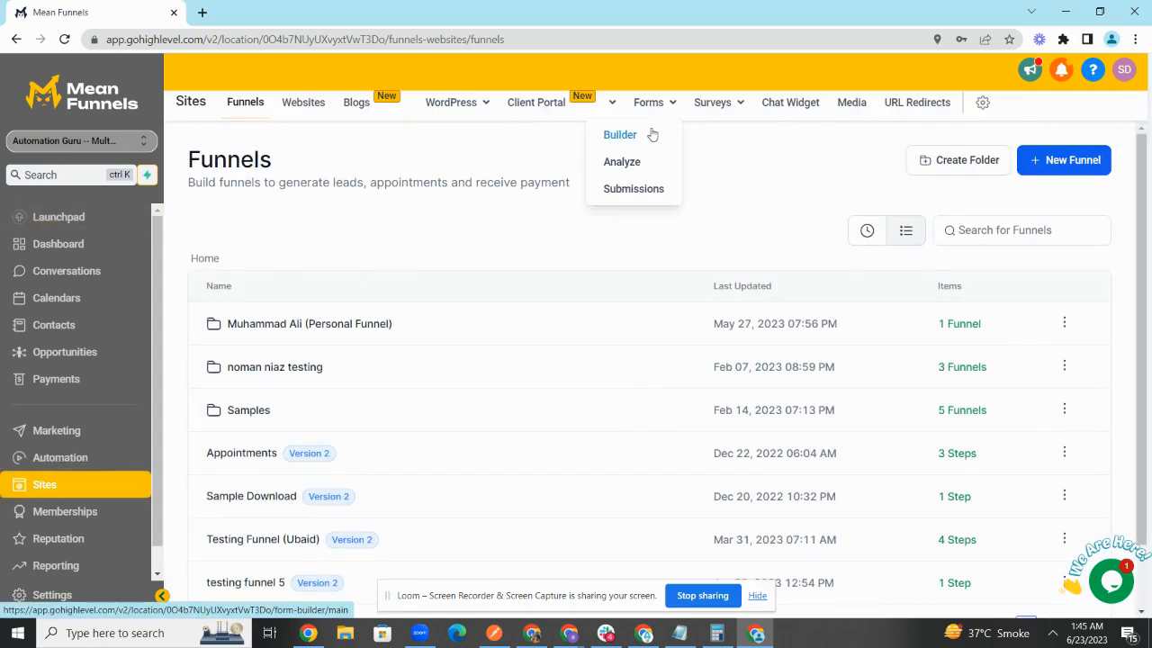
{"action": "left_click", "coordinate": [651, 135]}
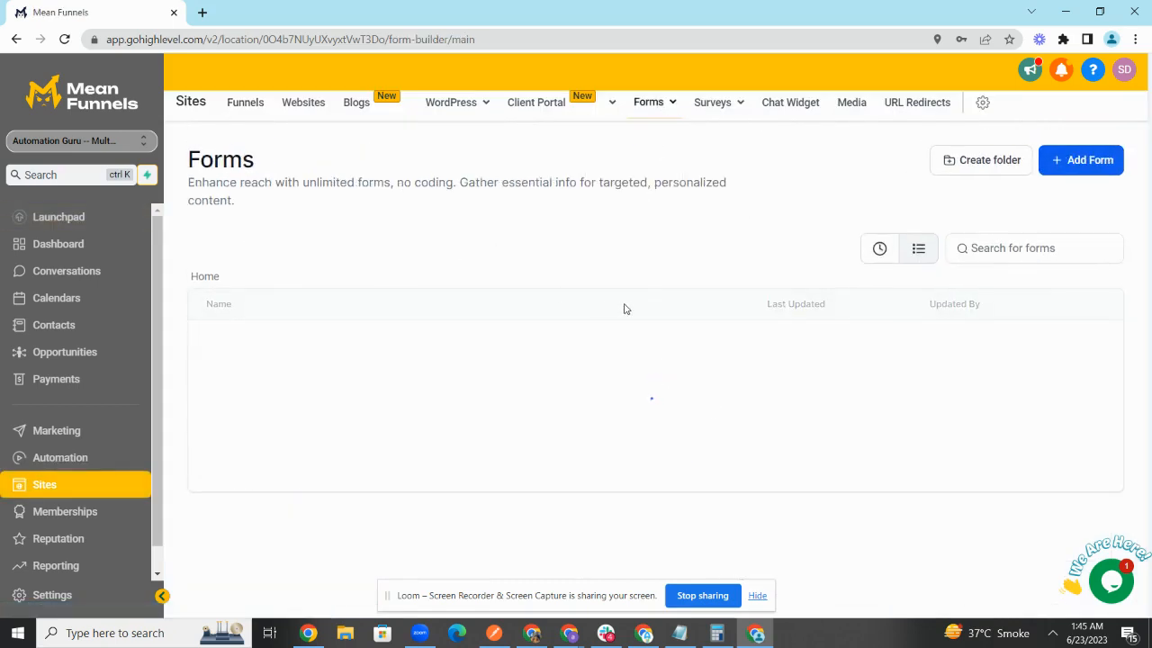
{"action": "scroll", "coordinate": [643, 324], "scroll_direction": "down", "scroll_amount": 1}
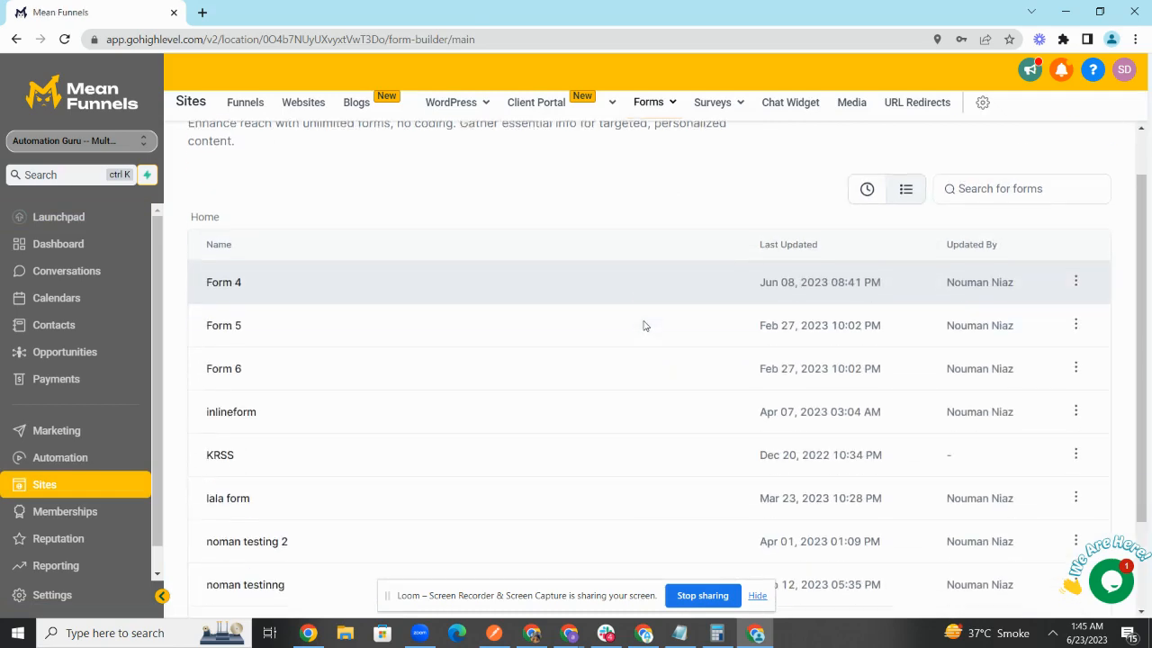
{"action": "scroll", "coordinate": [644, 327], "scroll_direction": "down", "scroll_amount": 1}
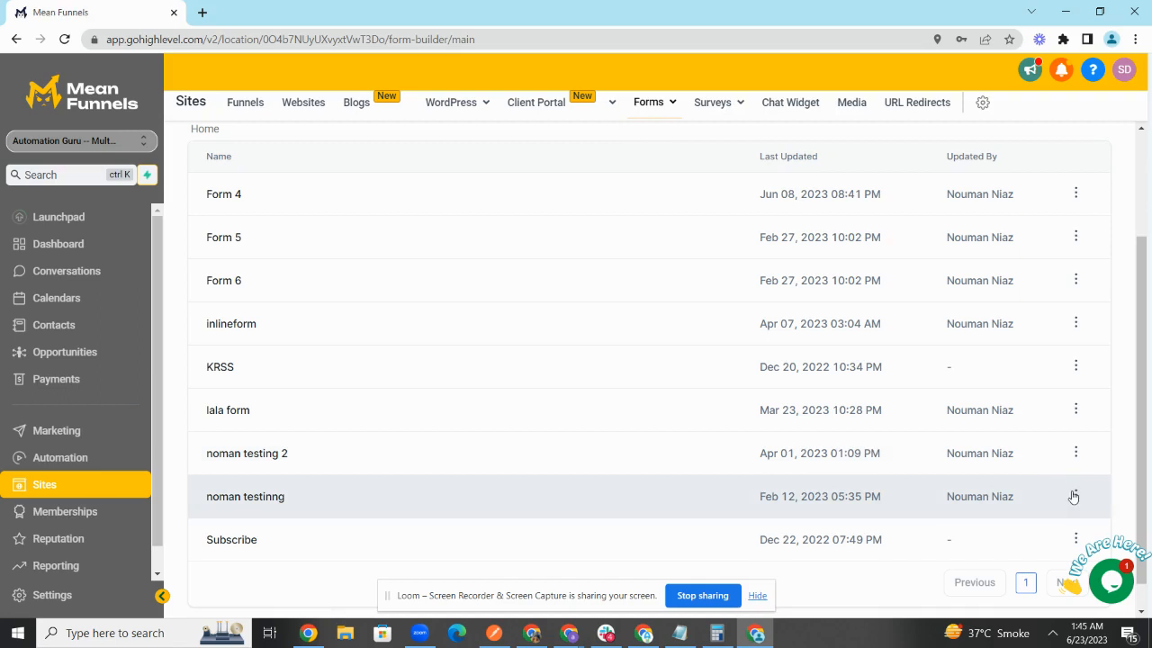
- Edit the form listed just above Subscribe by removing its Address field, and save it despite the third-party script alert
{"action": "left_click", "coordinate": [1075, 496]}
{"action": "left_click", "coordinate": [1059, 370]}
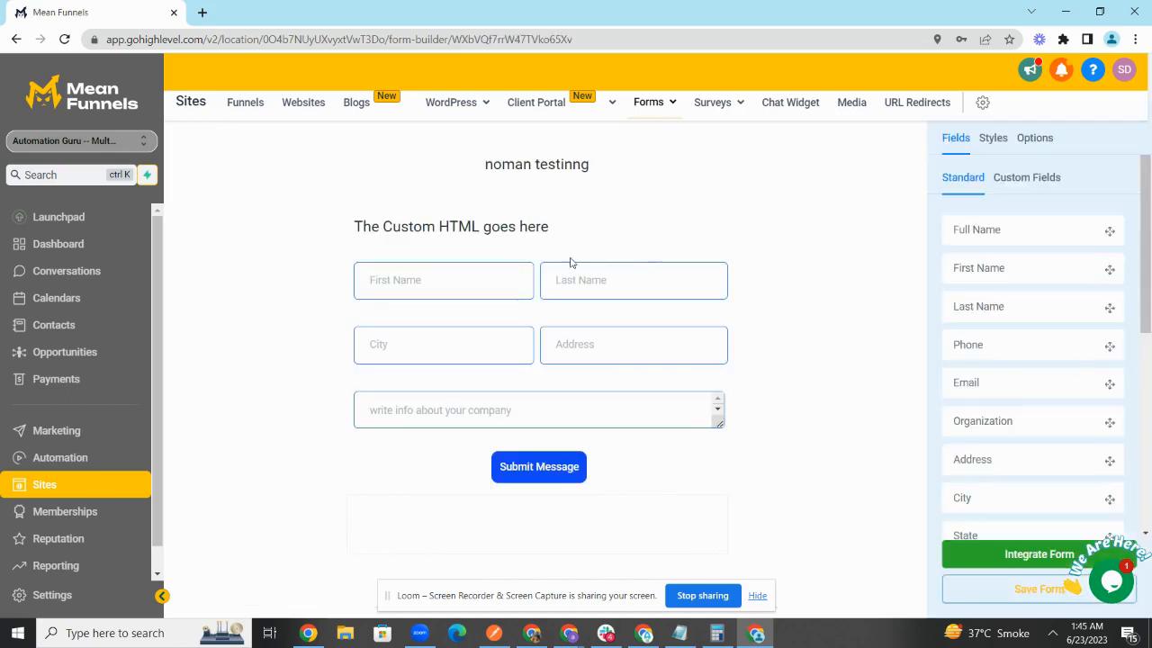
{"action": "left_click", "coordinate": [545, 300]}
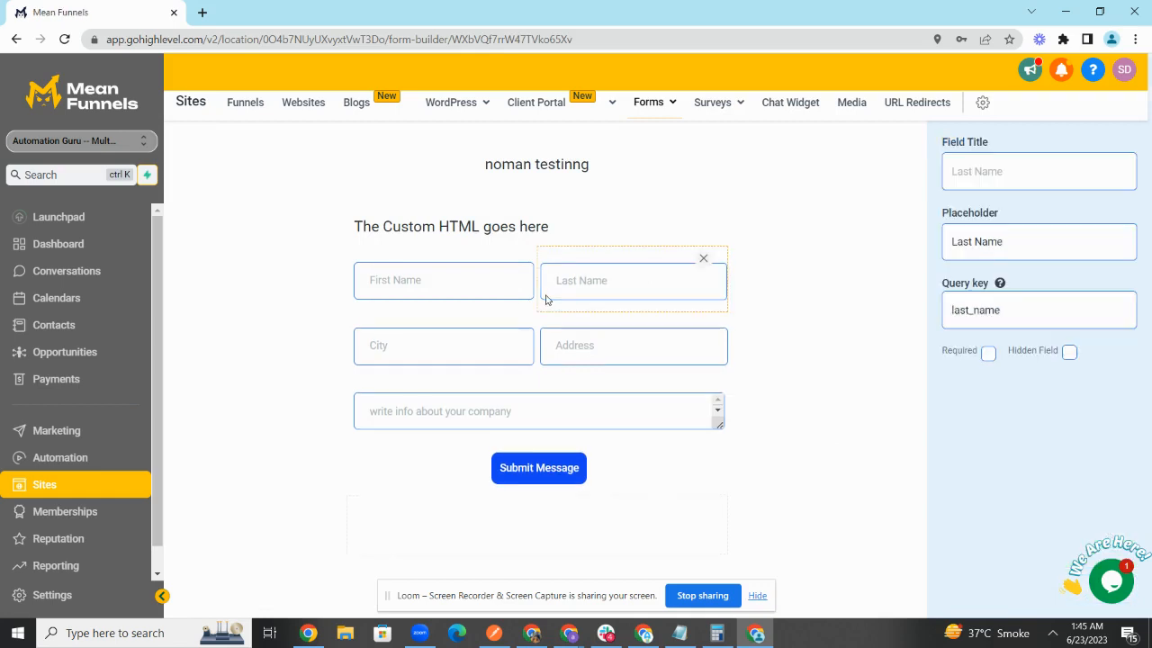
{"action": "triple_click", "coordinate": [1046, 225]}
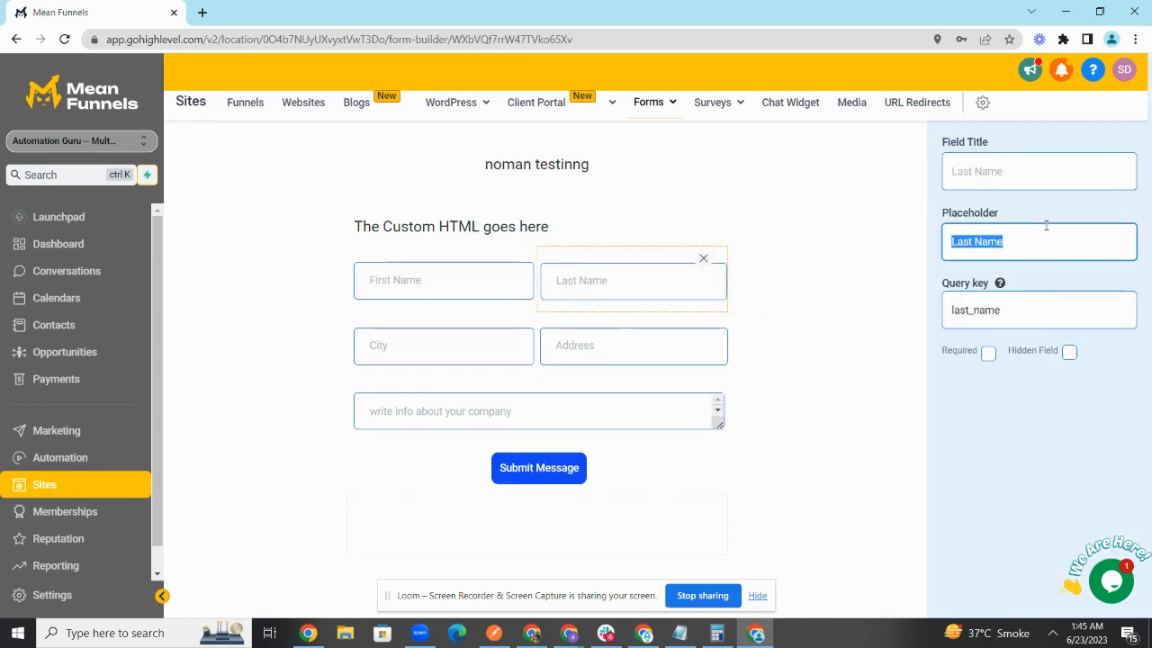
{"action": "left_click", "coordinate": [588, 347]}
{"action": "left_click", "coordinate": [704, 323]}
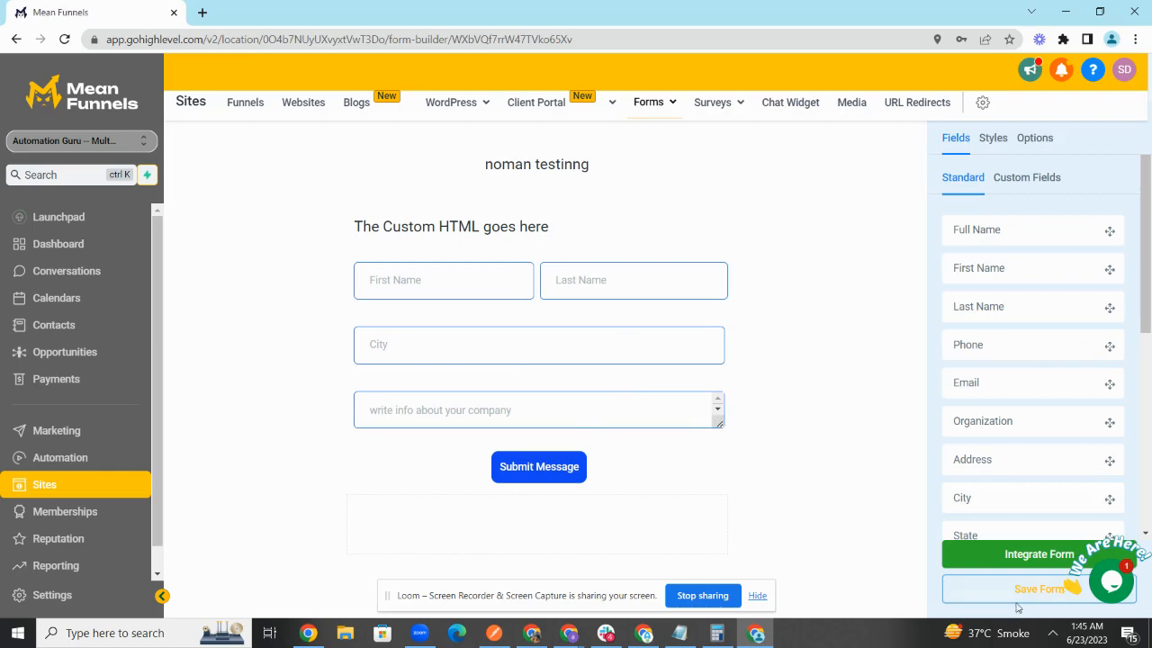
{"action": "left_click", "coordinate": [1016, 589]}
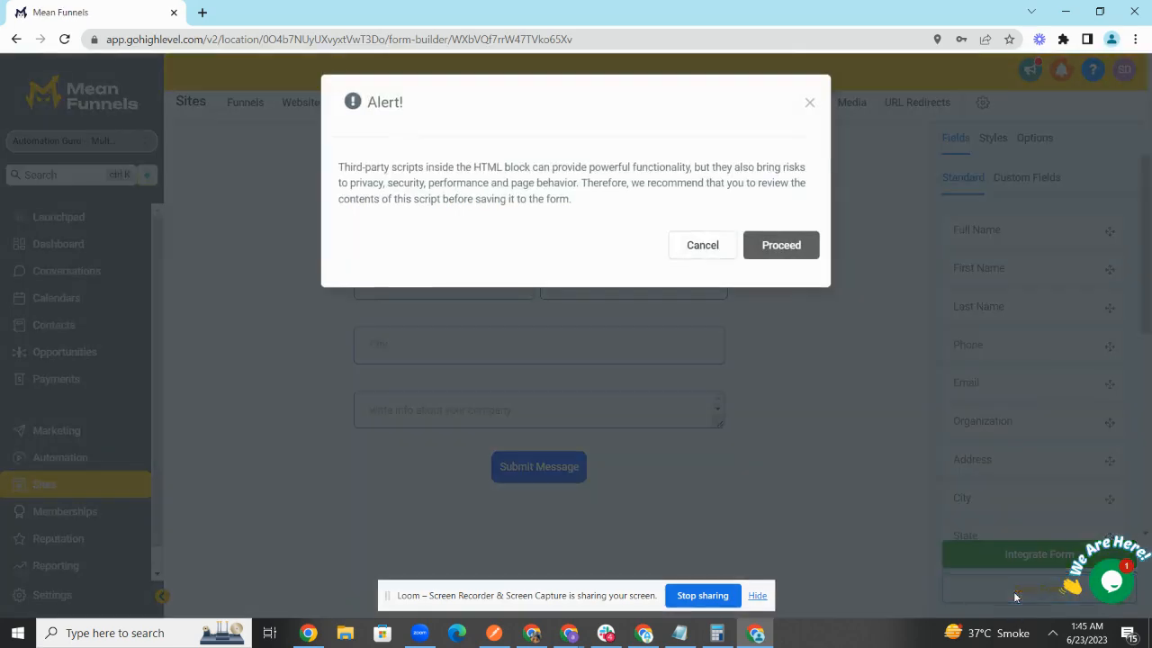
{"action": "left_click", "coordinate": [797, 245]}
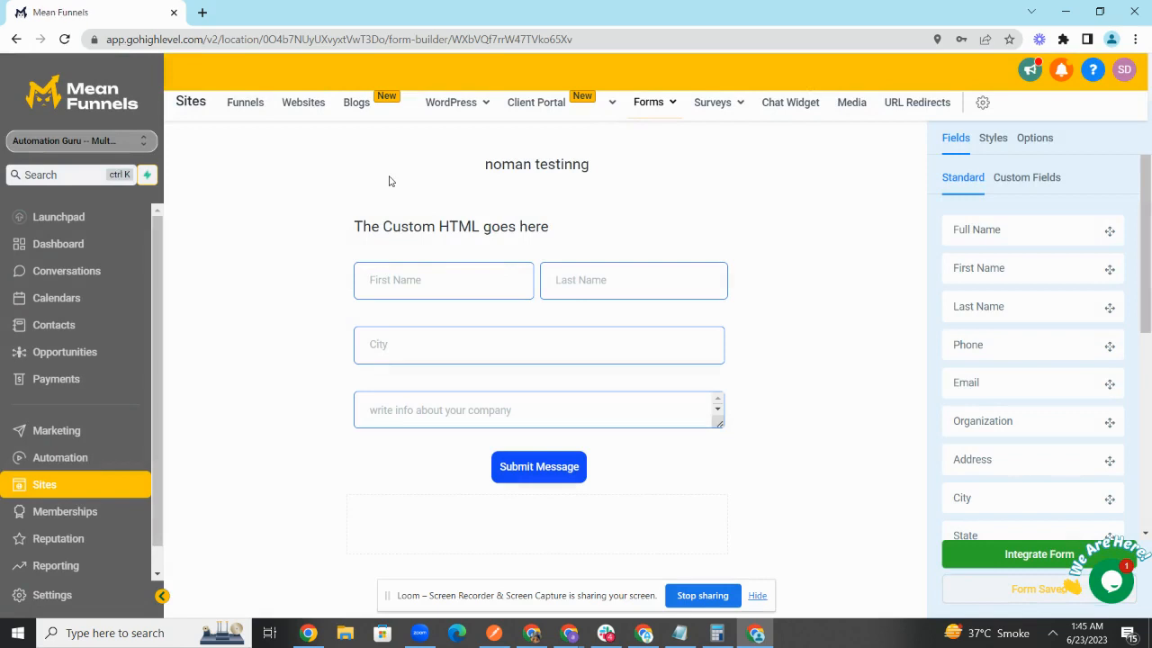
- Return to the agency view and open the snapshot settings with the agency's own snapshots
{"action": "left_click", "coordinate": [98, 142]}
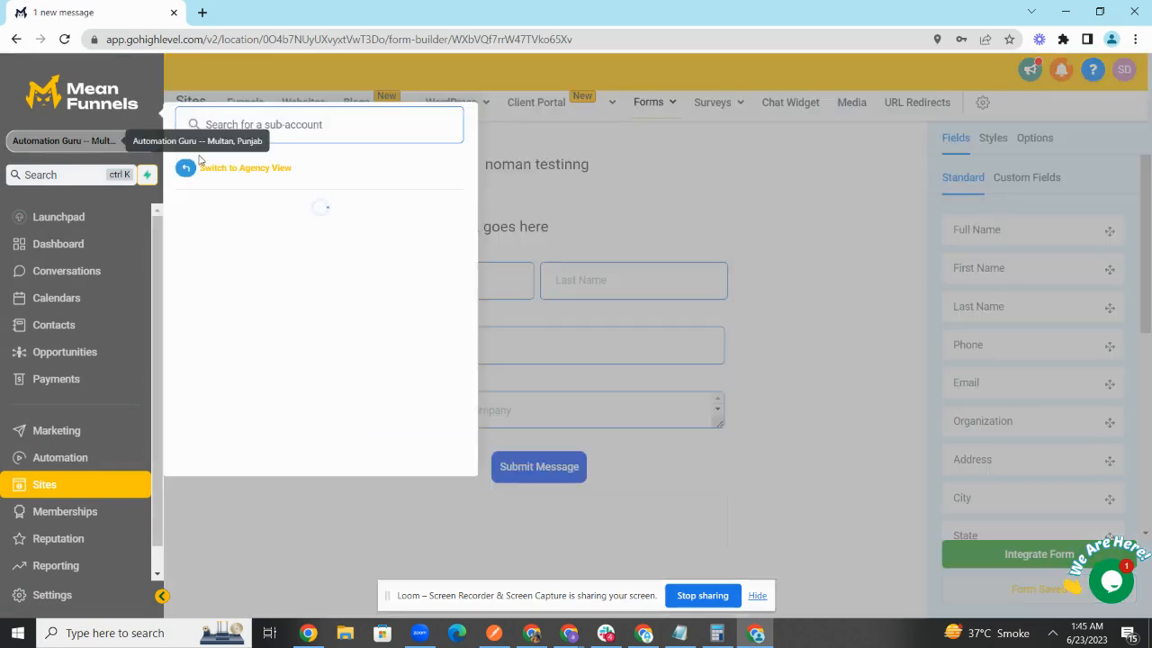
{"action": "left_click", "coordinate": [284, 172]}
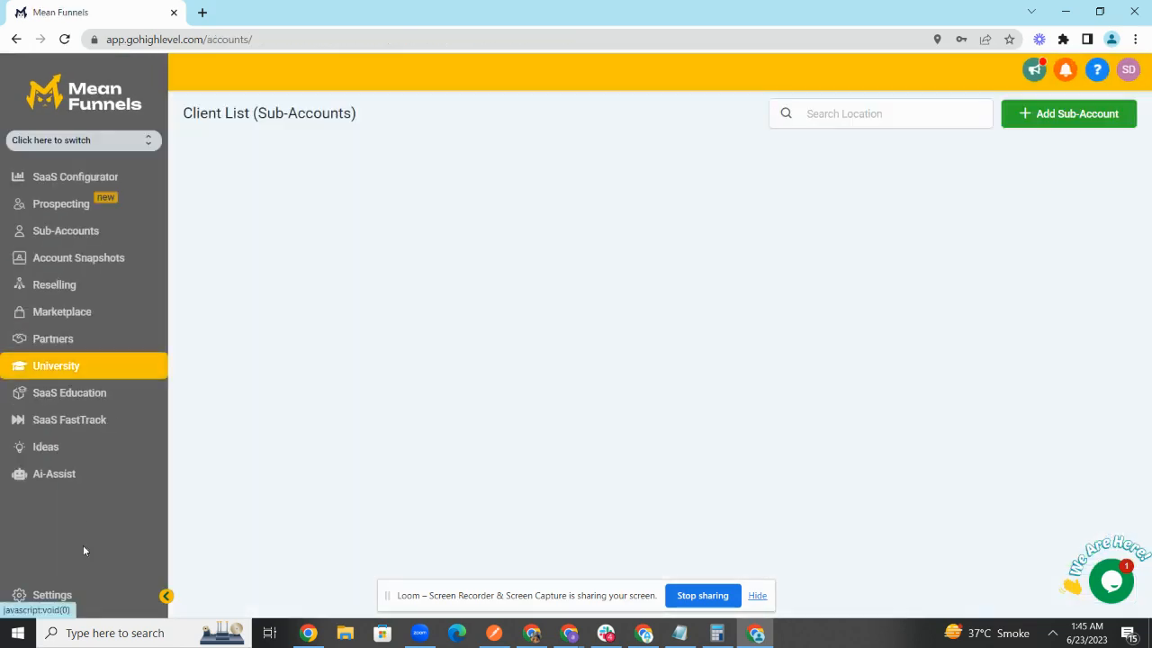
{"action": "left_click", "coordinate": [54, 594]}
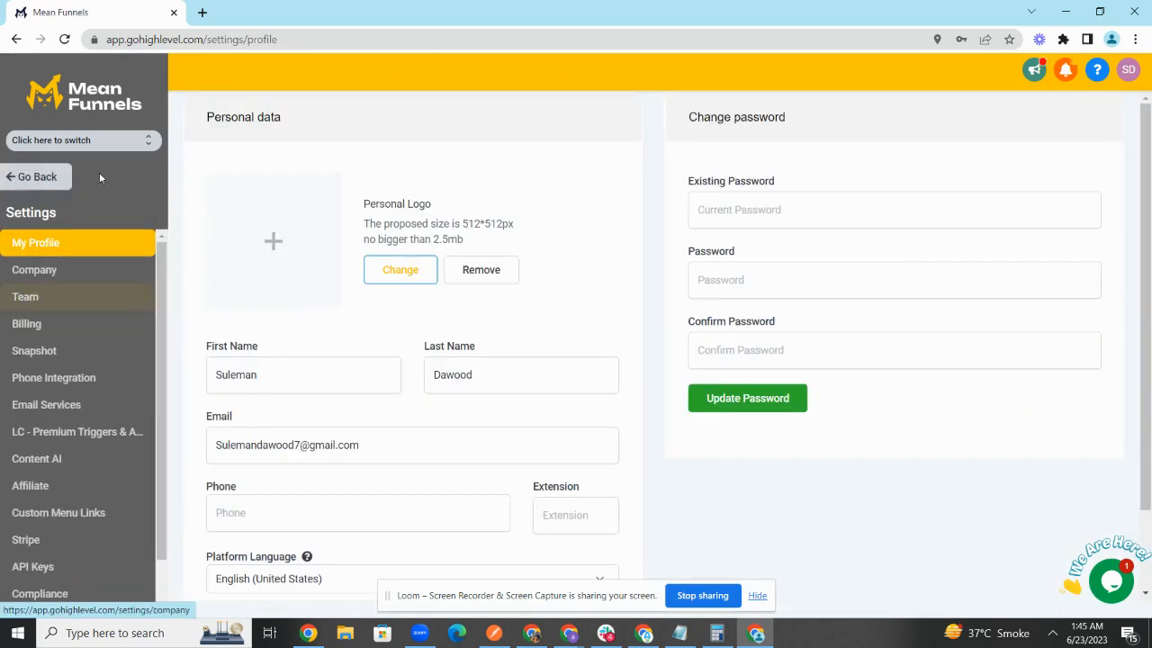
{"action": "left_click", "coordinate": [79, 351]}
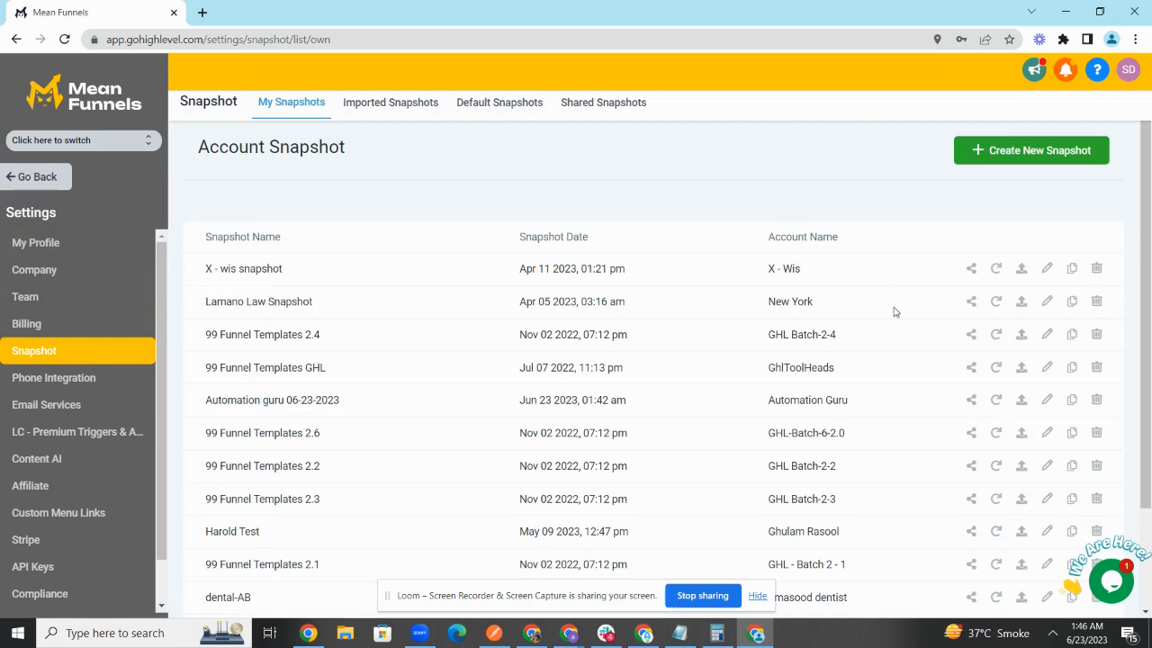
- Find "automat" in the snapshot list and refresh the Automation guru 06-23-2023 snapshot from its Automation Guru account
{"action": "key", "text": "ctrl+f"}
{"action": "type", "text": "automat"}
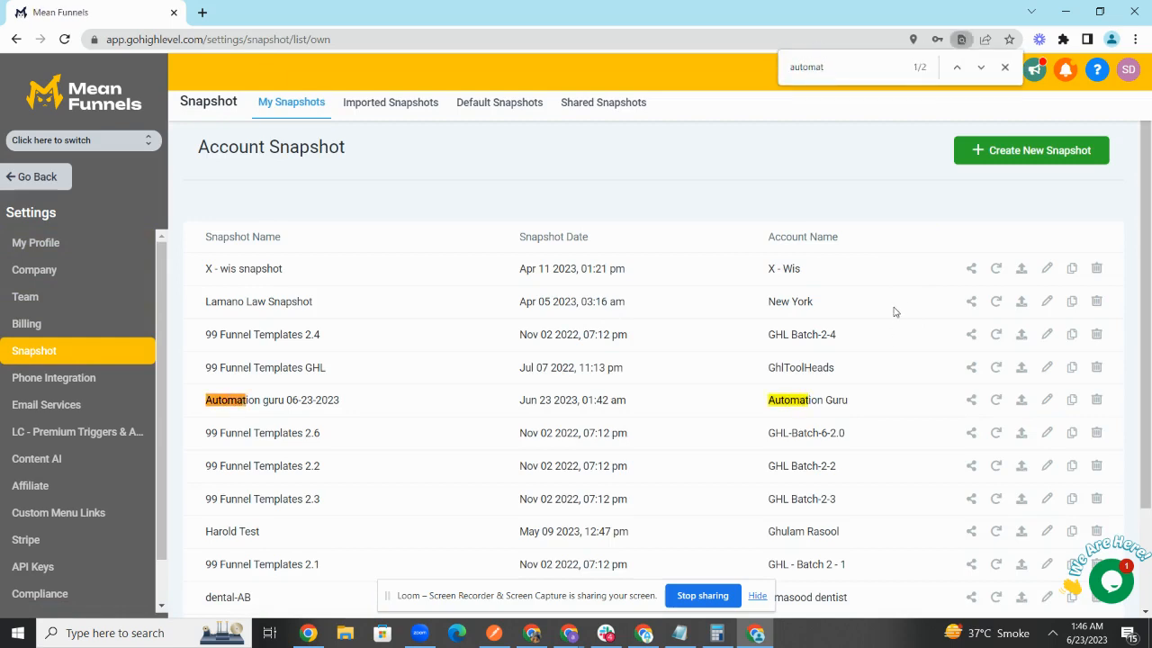
{"action": "left_click_drag", "start_coordinate": [769, 396], "coordinate": [854, 395]}
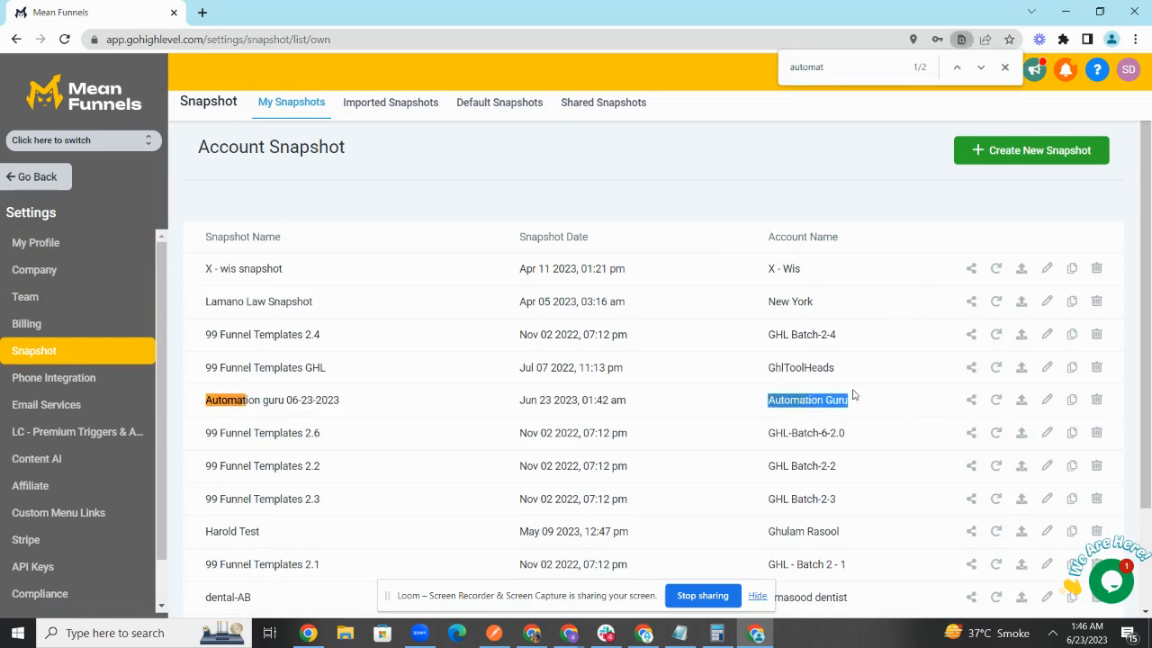
{"action": "left_click", "coordinate": [997, 401]}
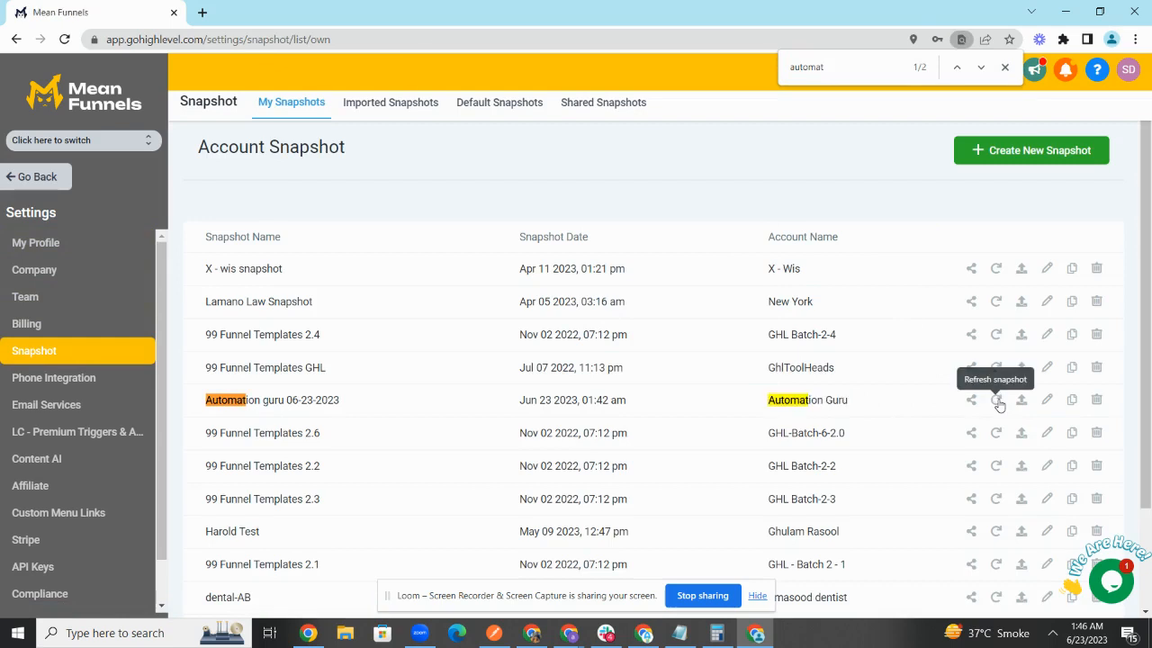
{"action": "left_click", "coordinate": [648, 124]}
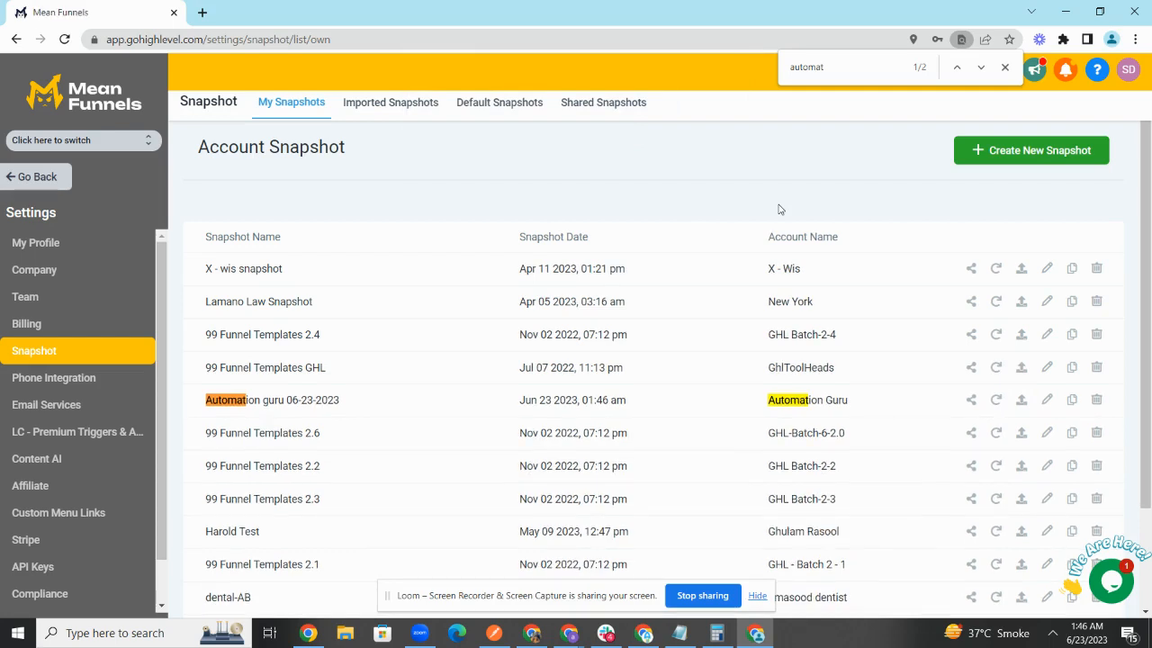
{"action": "left_click", "coordinate": [1003, 66]}
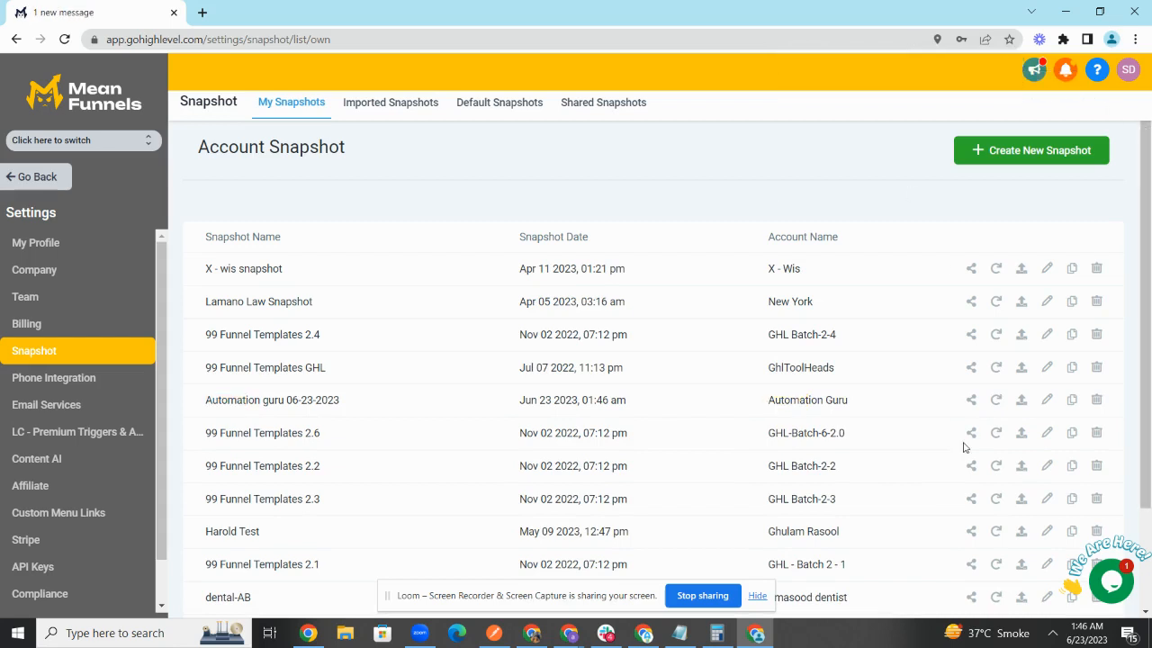
- Check the linked locations that the Automation guru 06-23-2023 snapshot can update, and close the dialog without pushing
{"action": "left_click", "coordinate": [1023, 402]}
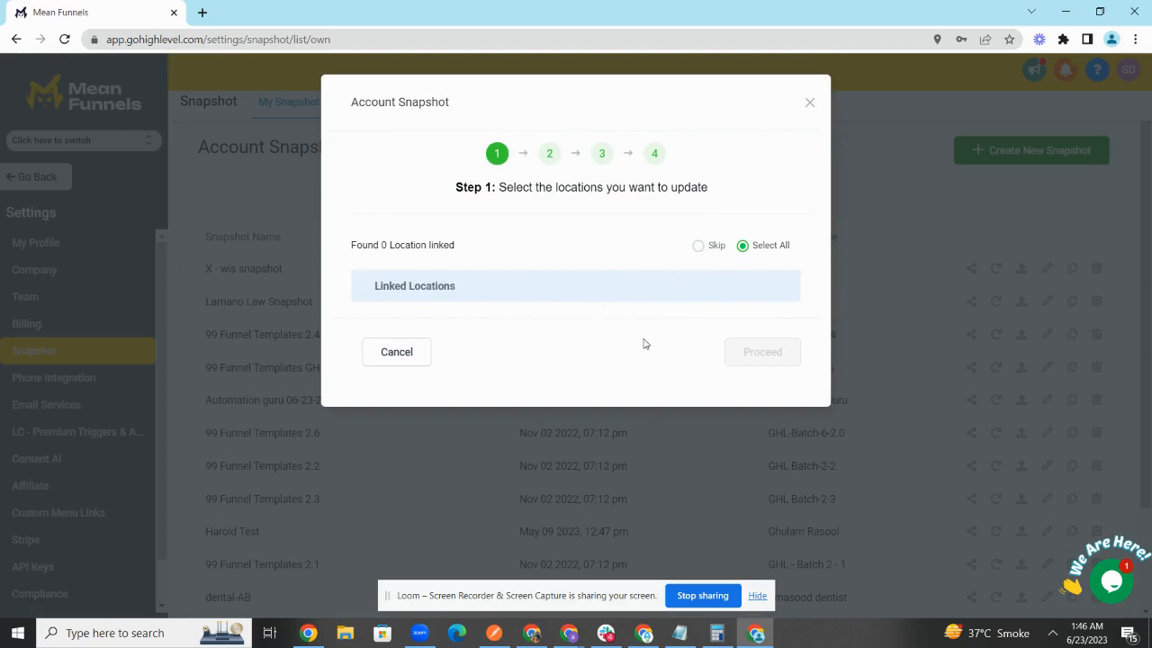
{"action": "left_click", "coordinate": [810, 103]}
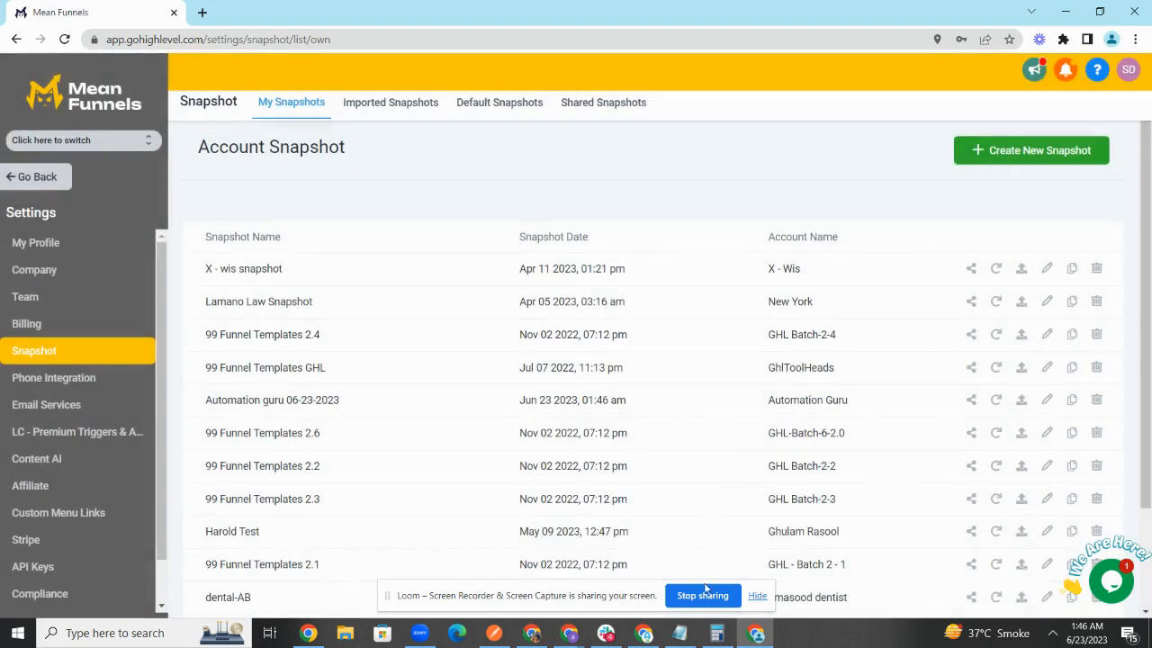